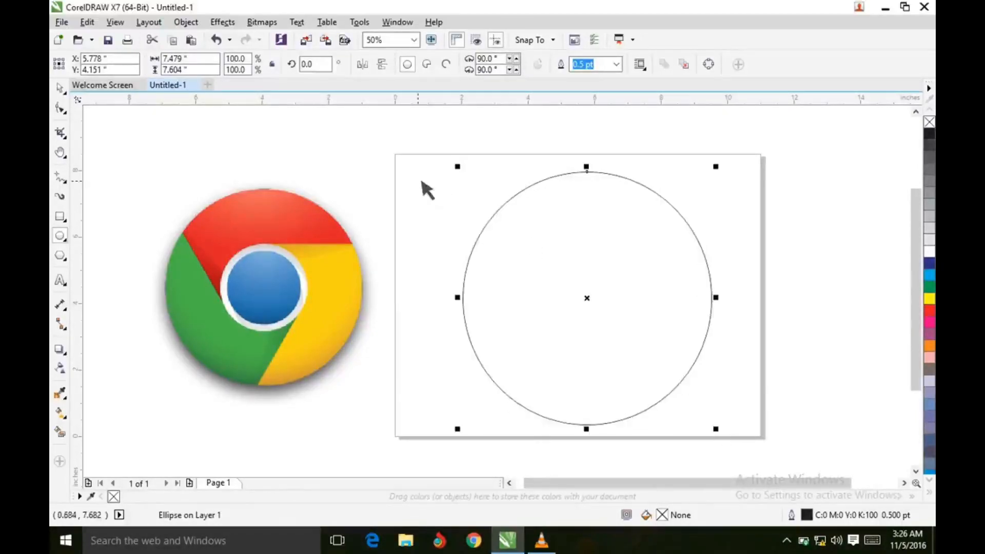
Duplicate the large circle and scale the copy down to about 2.27 by 2.31 inches
click(60, 88)
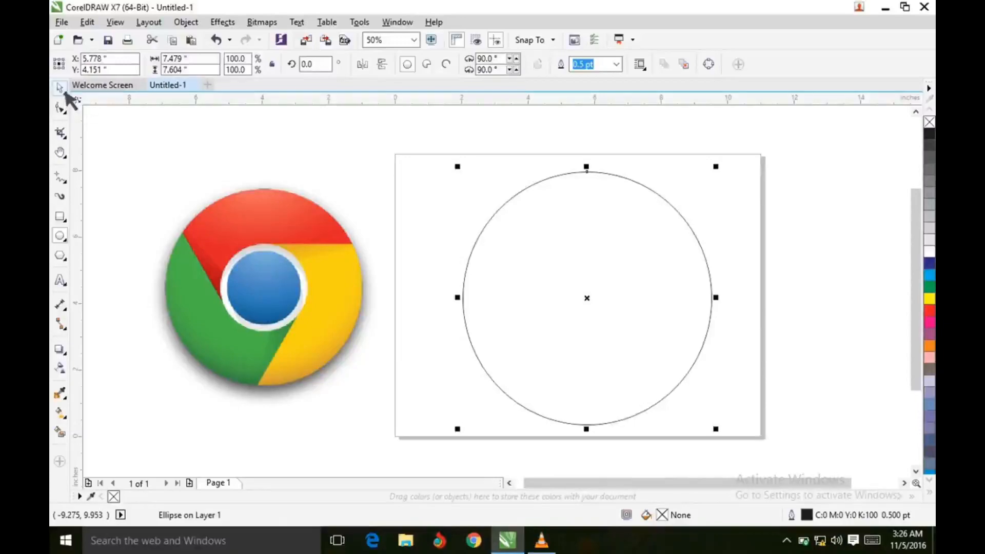
right_click(632, 252)
click(682, 286)
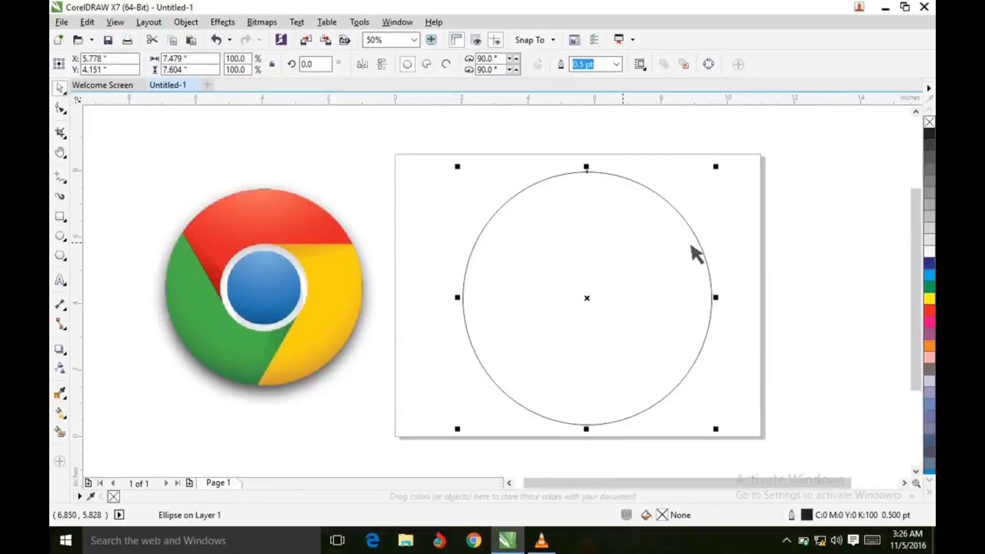
click(737, 222)
right_click(732, 212)
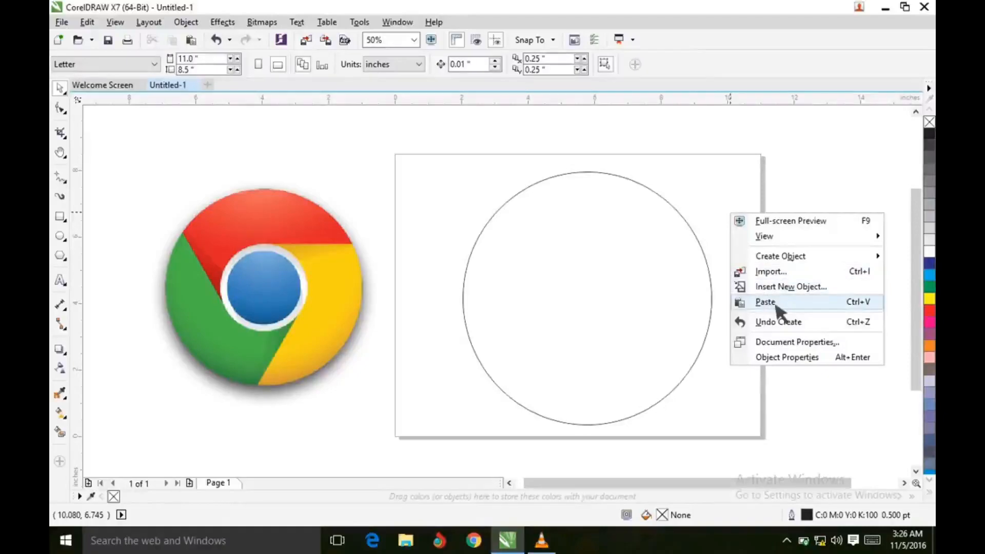
click(738, 302)
drag(718, 166, 552, 345)
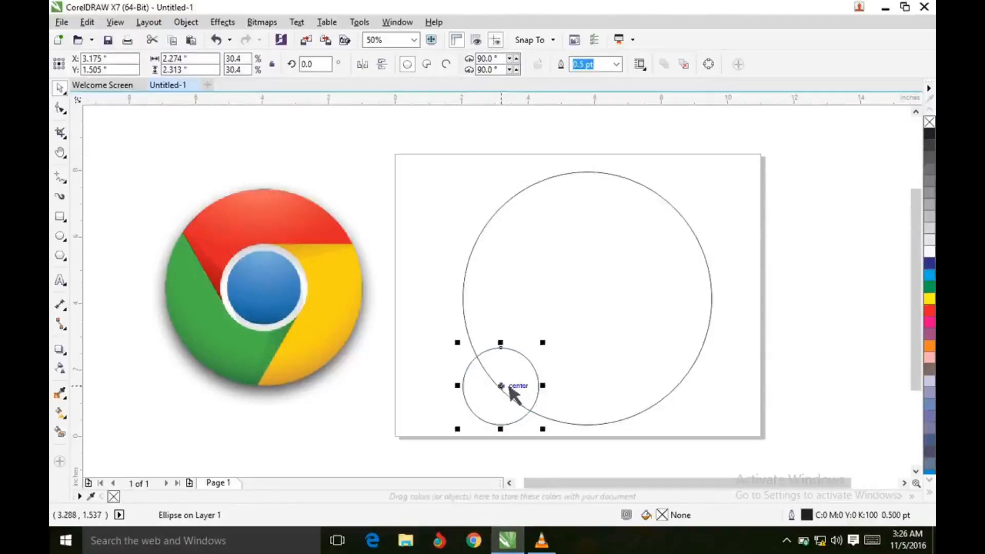
Move the small circle to the large circle's centre and create an enlarged copy of it, about 2.66 by 2.71 inches
drag(510, 391, 586, 302)
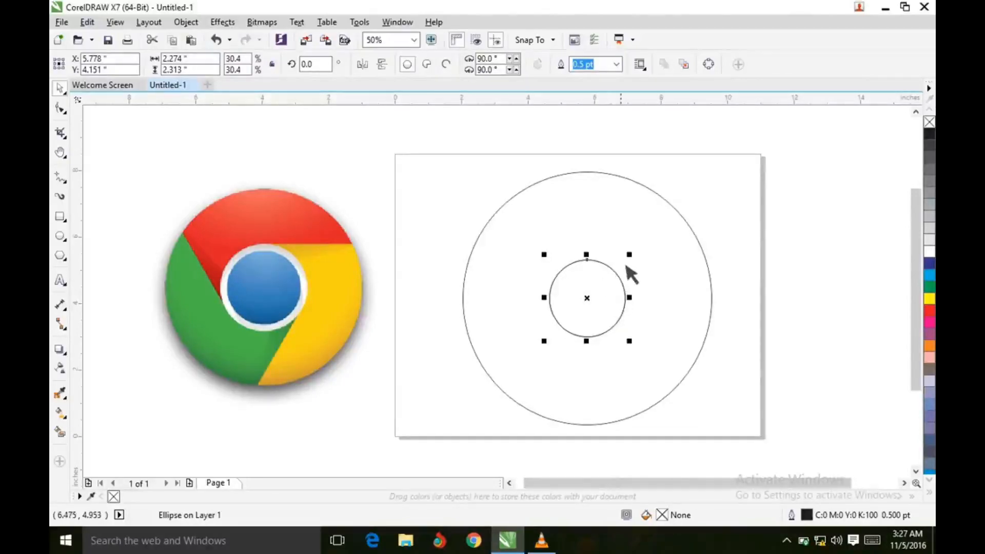
drag(635, 253, 660, 248)
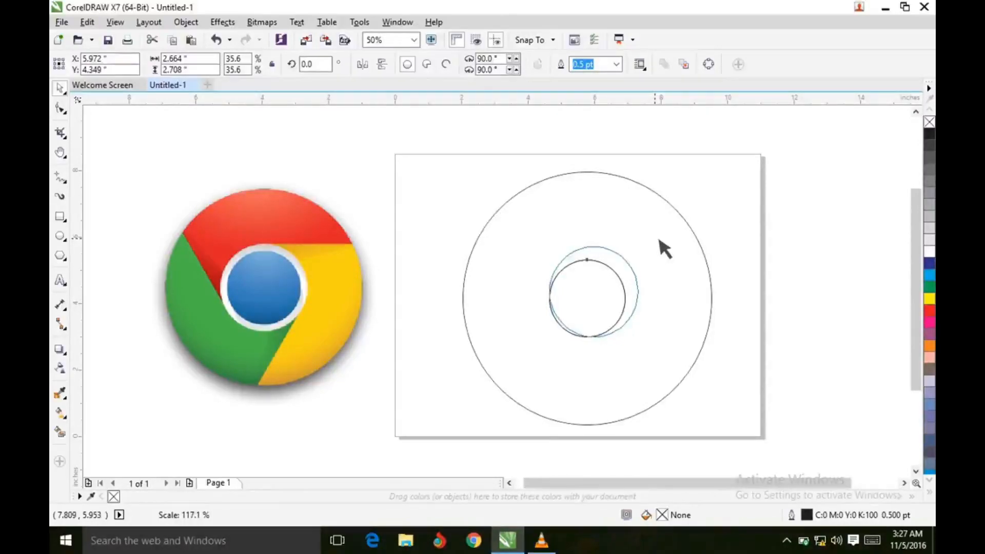
Center the large circle and the medium circle on the page
click(564, 174)
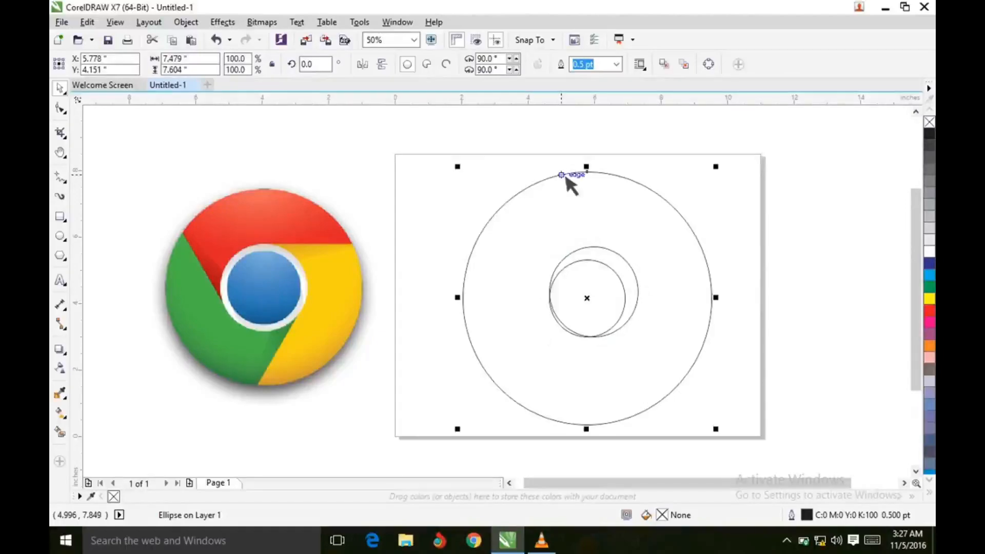
click(195, 24)
mouse_move(226, 184)
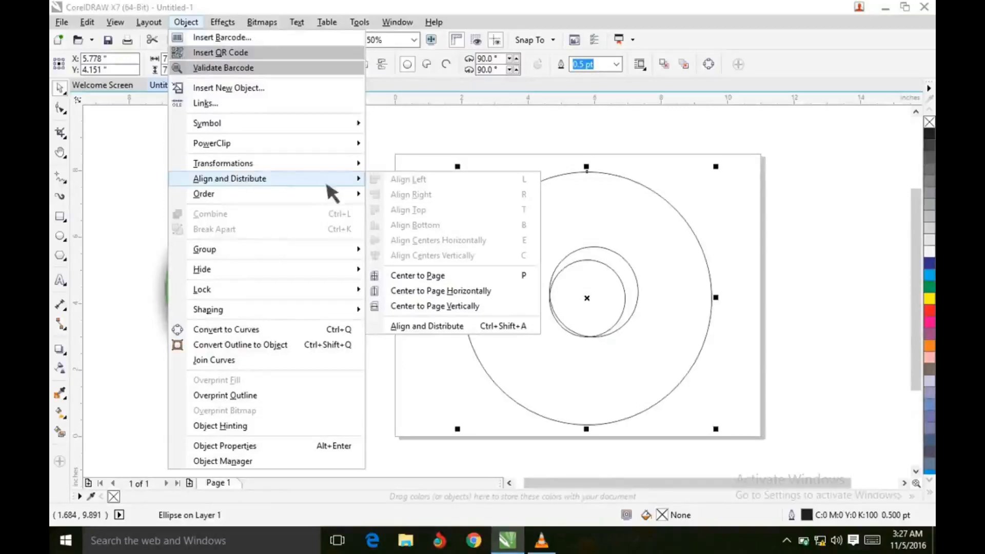
click(437, 276)
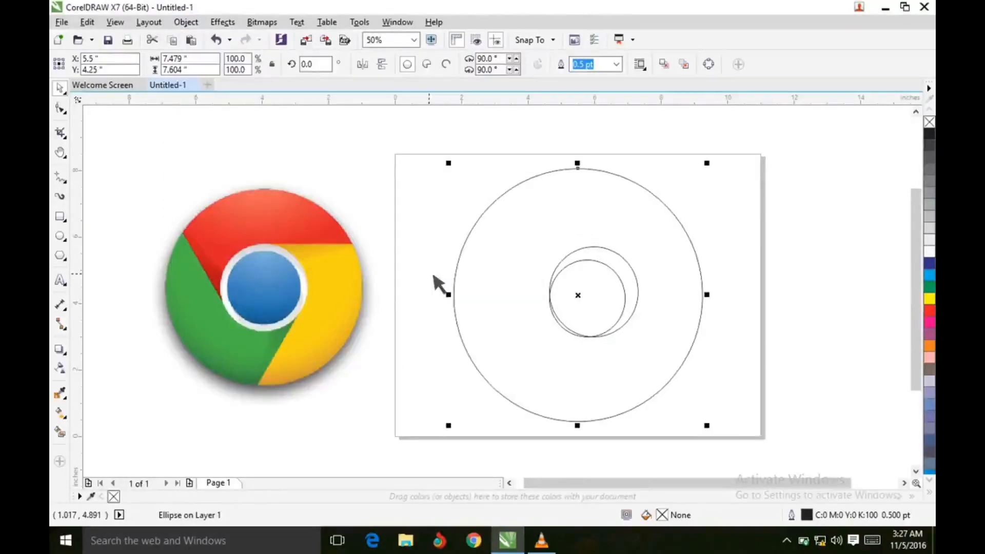
click(619, 256)
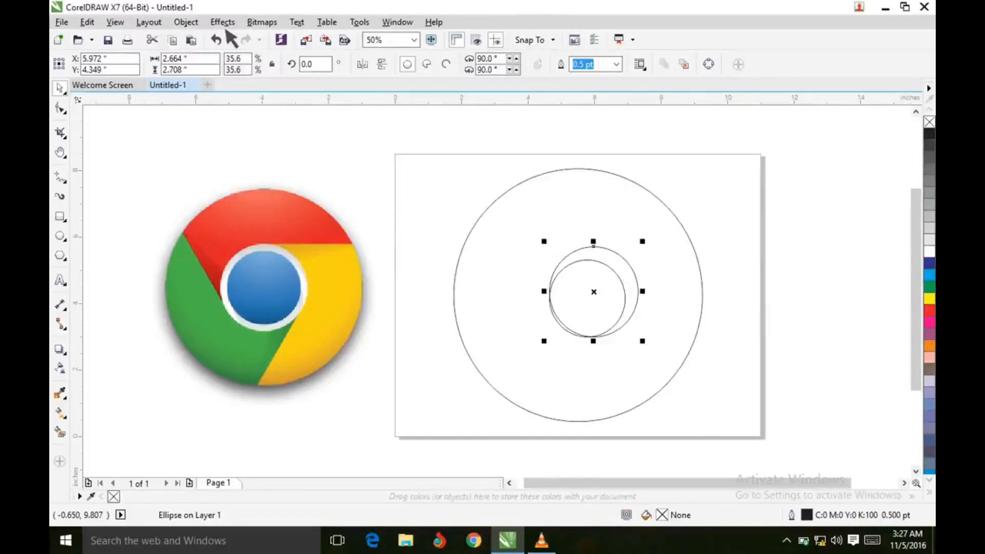
click(188, 22)
mouse_move(267, 178)
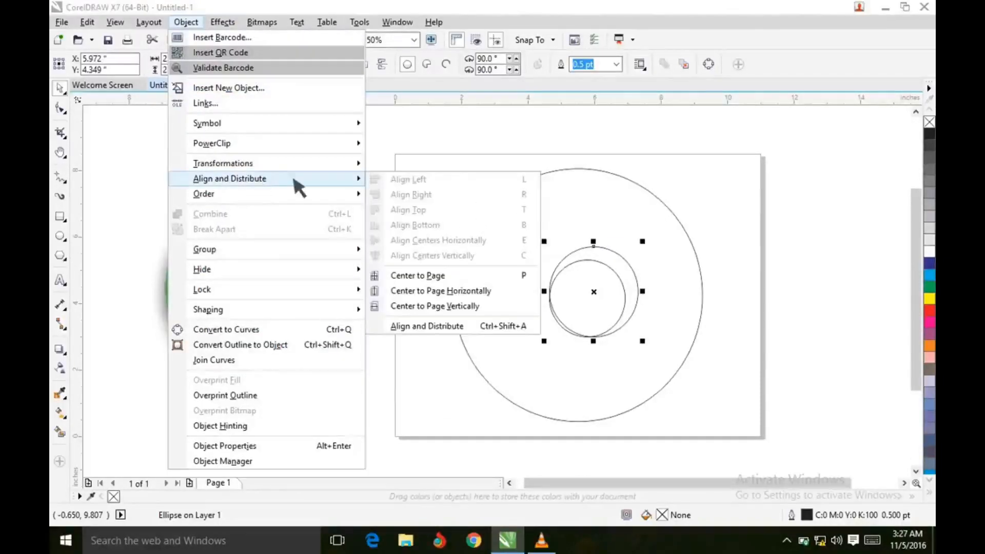
click(434, 276)
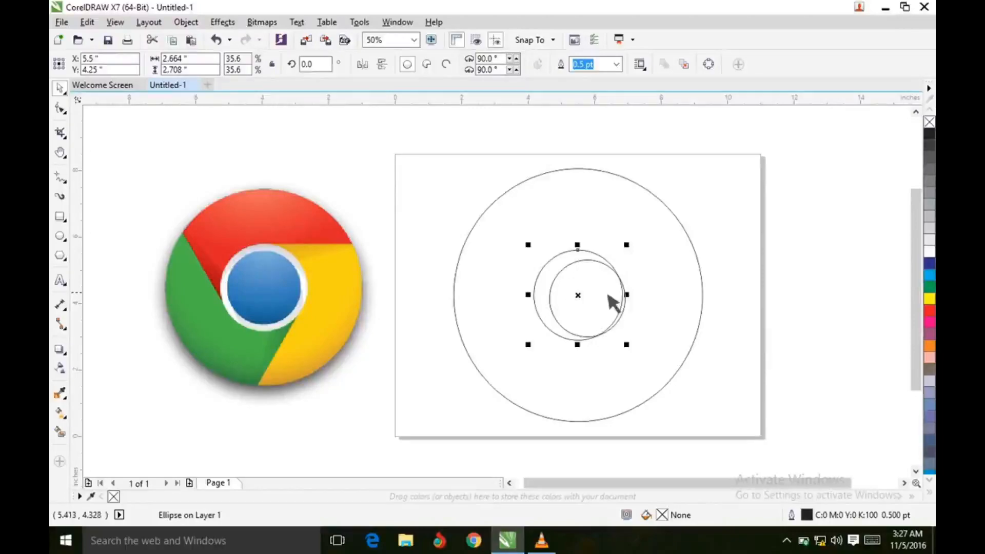
Center the smallest circle on the page so that it is concentric with the other two
click(682, 320)
click(577, 291)
click(648, 308)
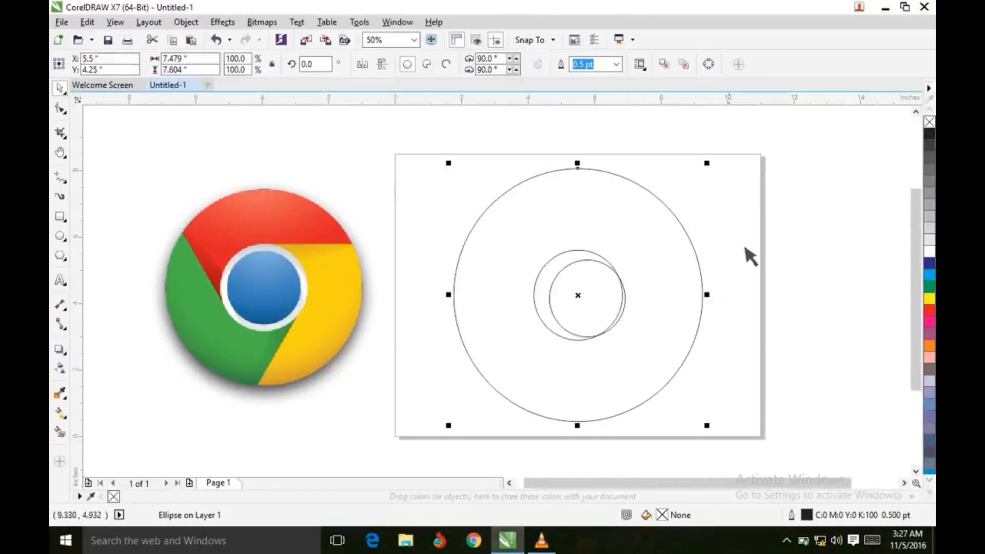
click(726, 257)
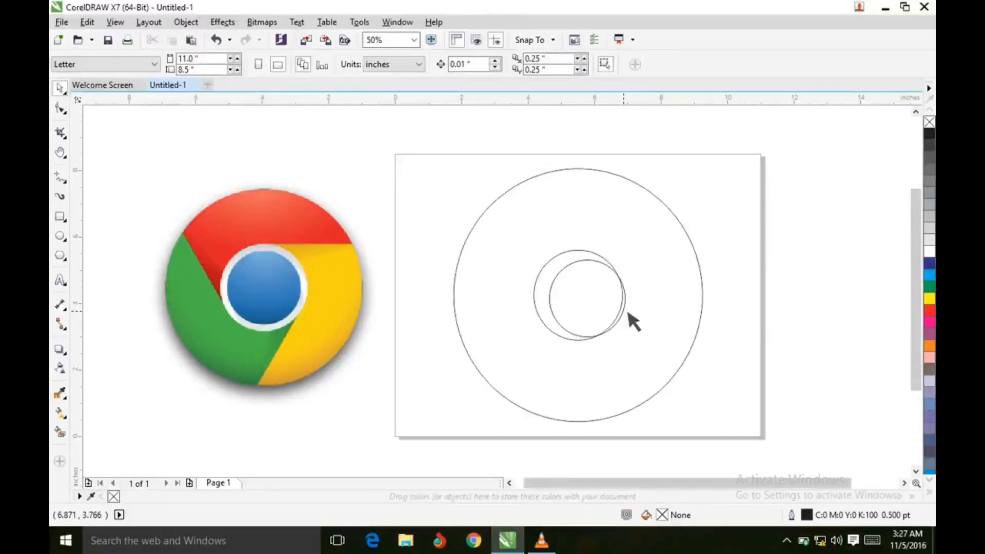
click(628, 313)
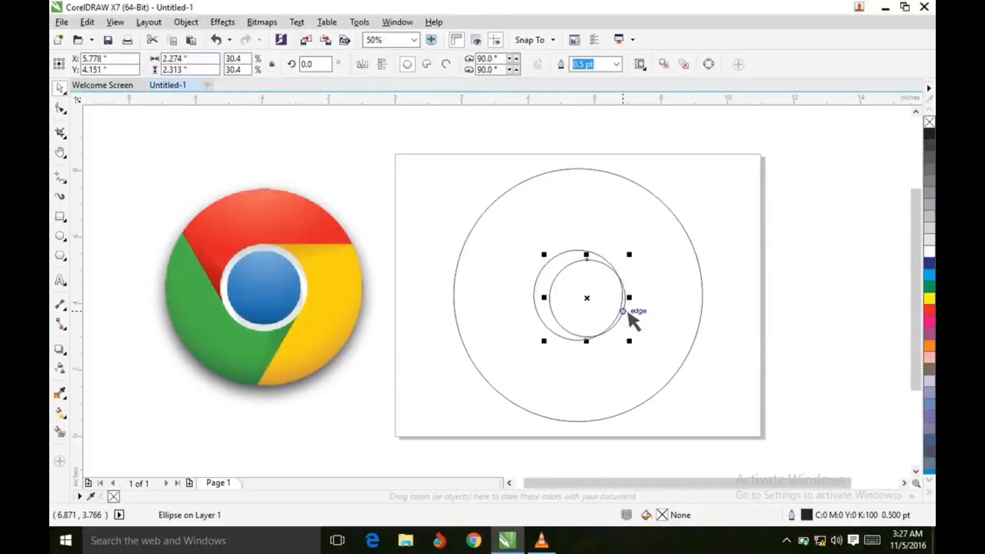
click(187, 23)
mouse_move(354, 164)
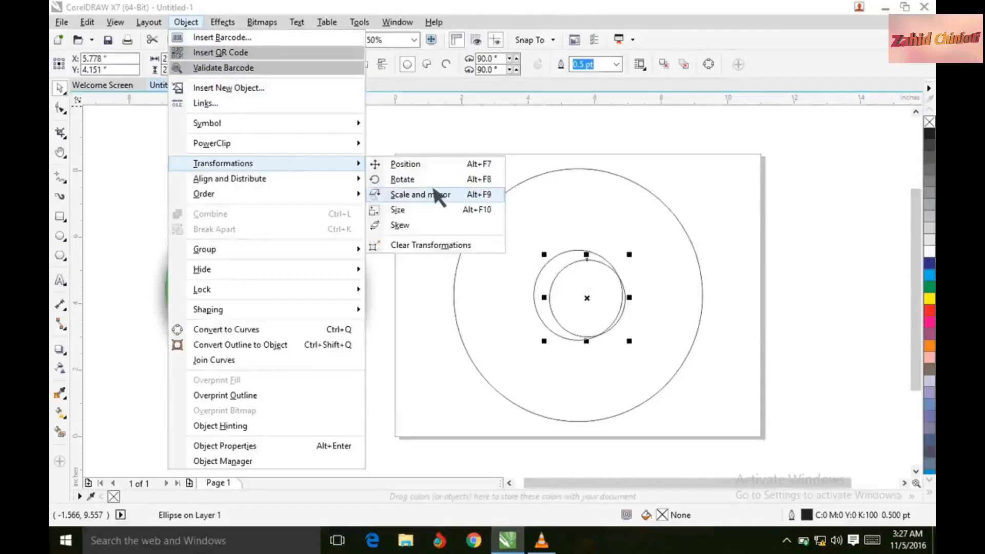
mouse_move(312, 182)
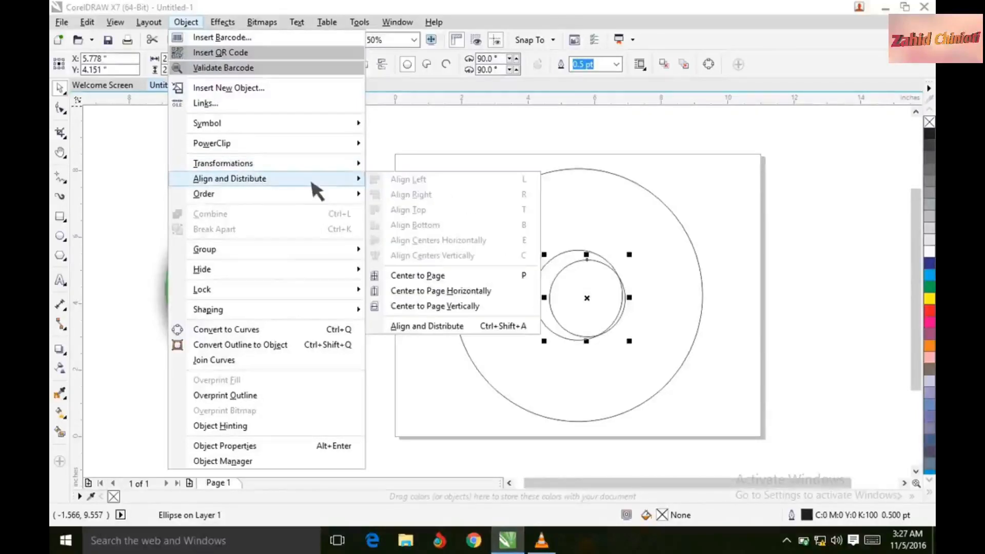
click(439, 277)
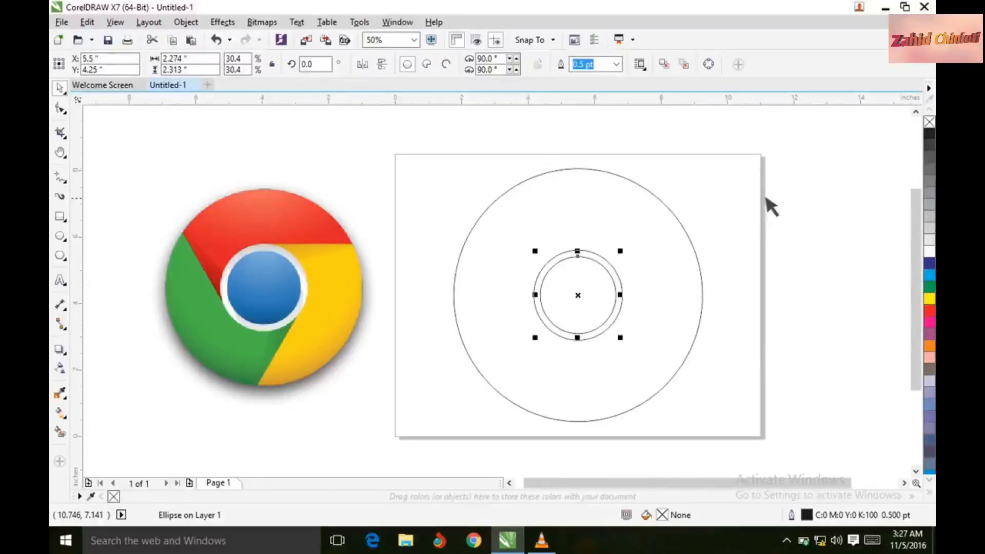
click(797, 194)
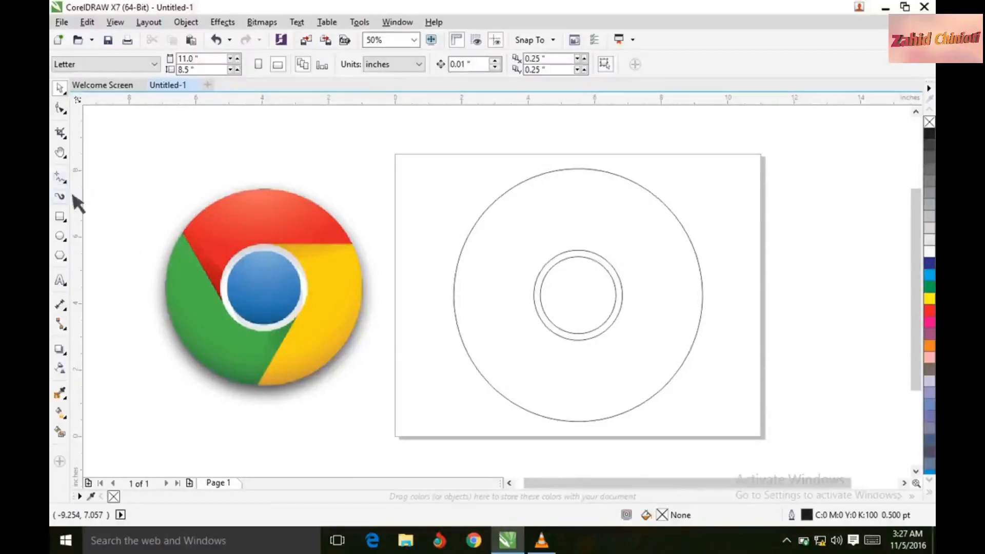
Draw three 2-Point Lines from the medium circle's edge to the large circle, dividing the ring into three segments like the reference logo
click(62, 178)
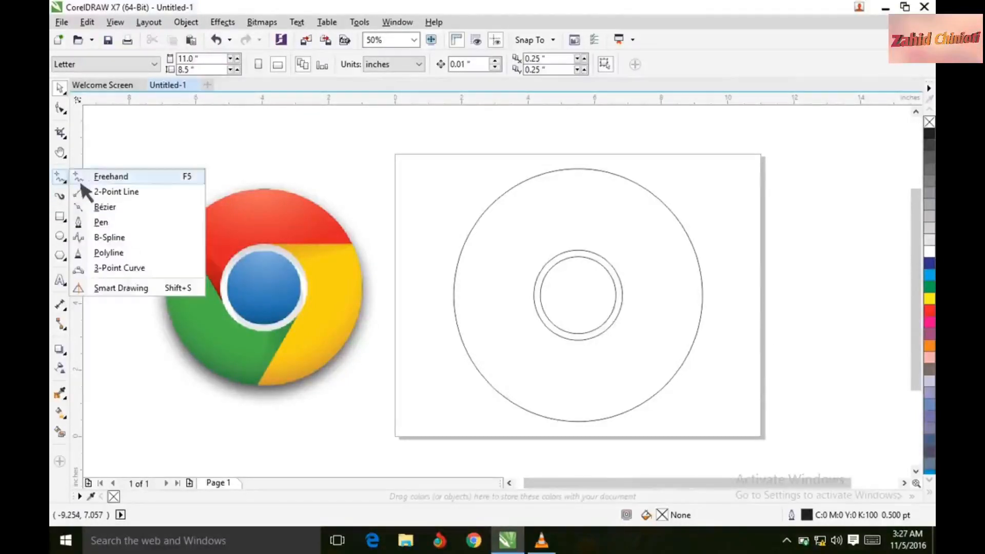
click(117, 197)
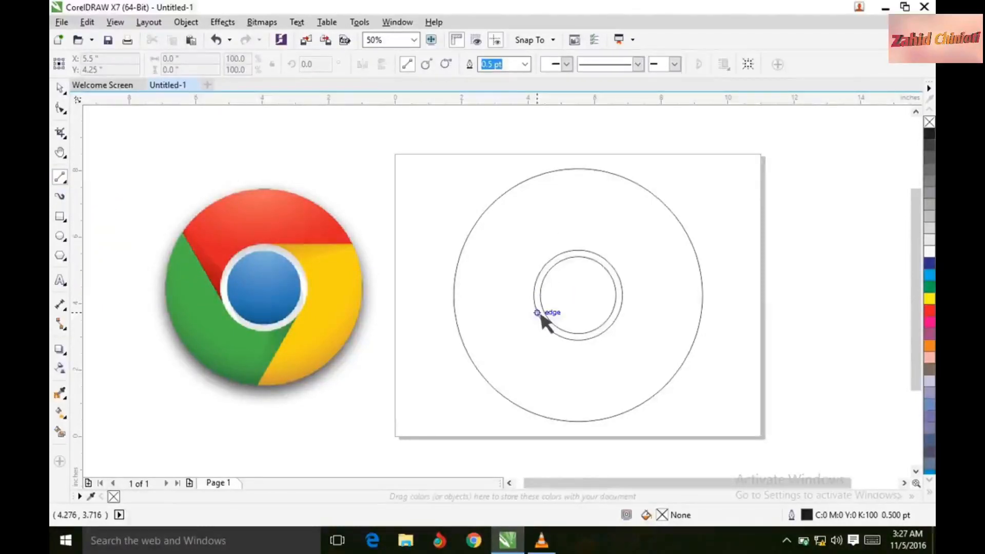
drag(537, 312, 477, 232)
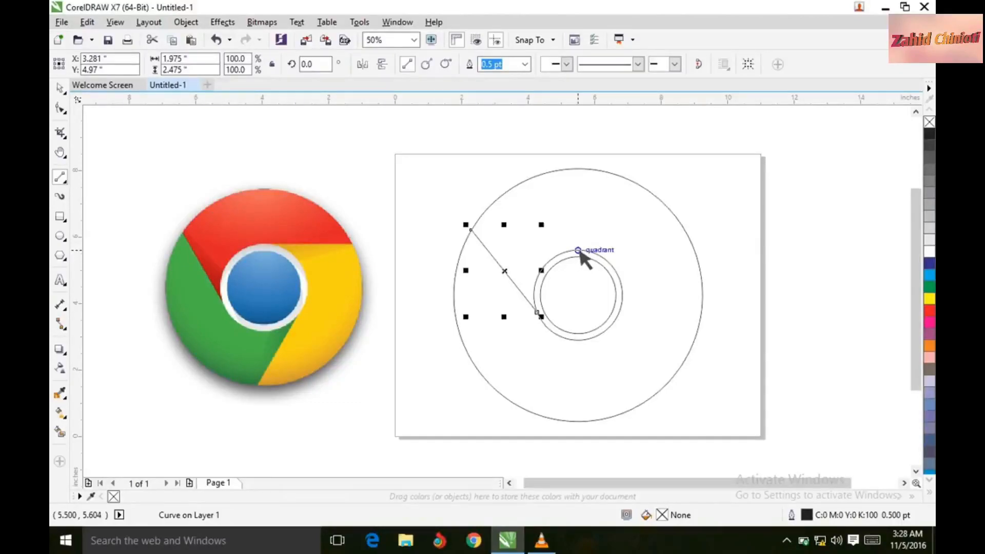
drag(577, 251, 703, 252)
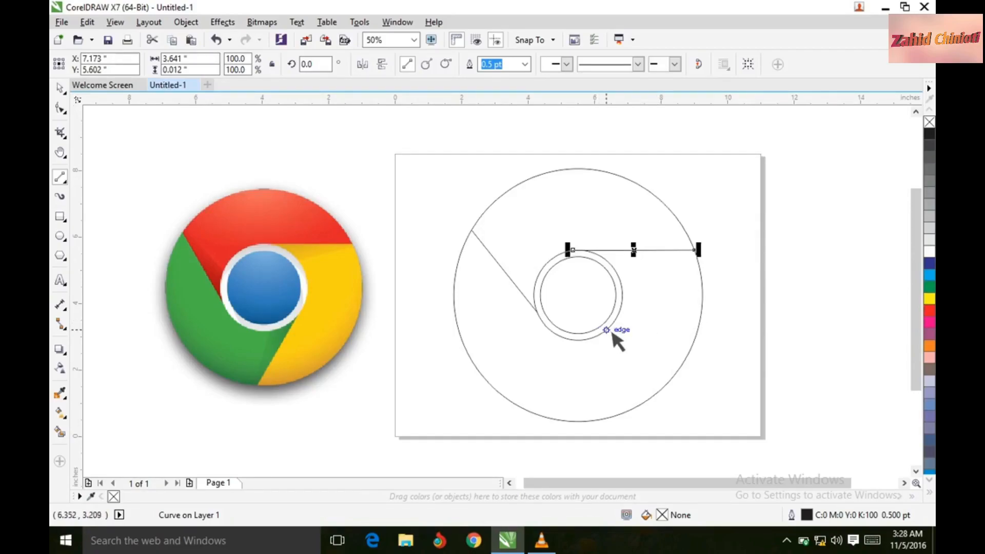
drag(607, 333, 564, 421)
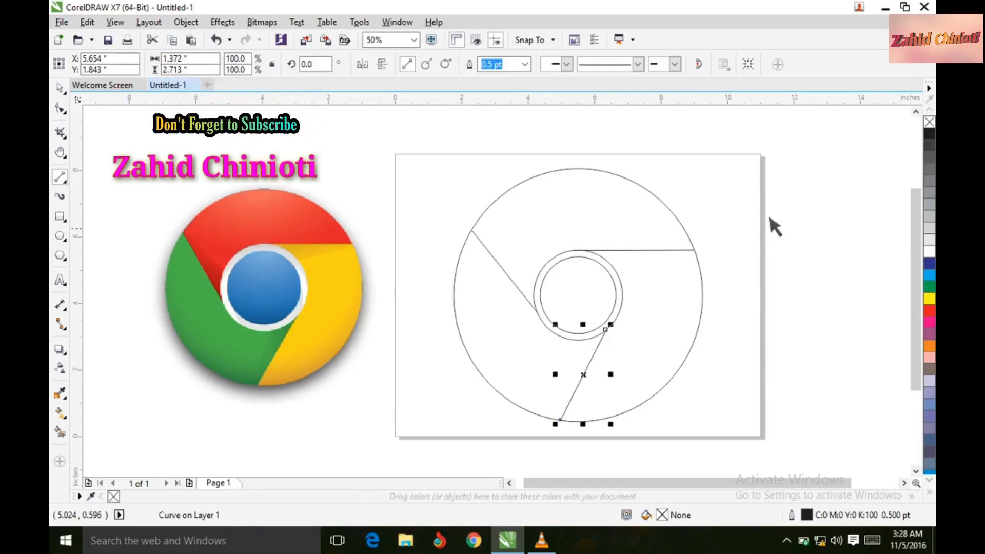
click(61, 88)
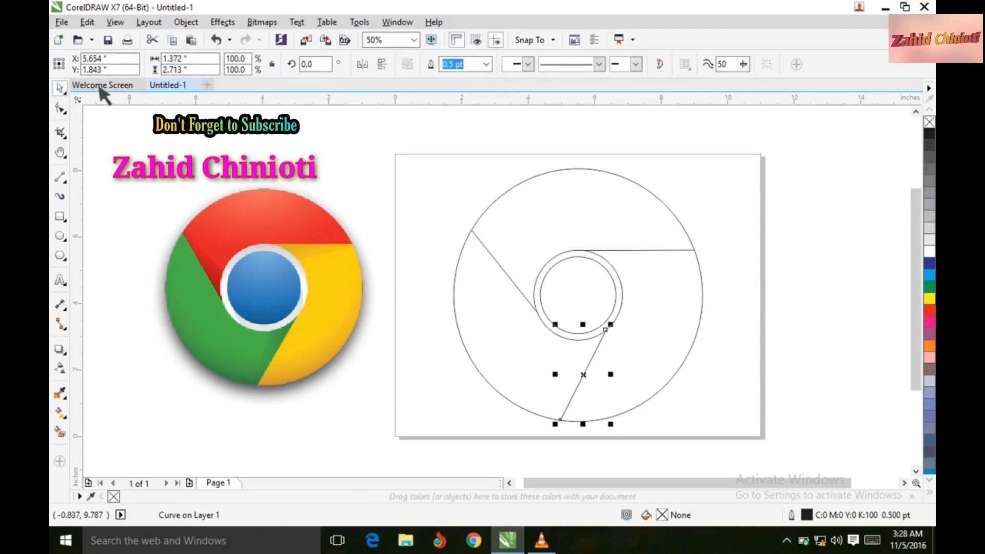
click(294, 136)
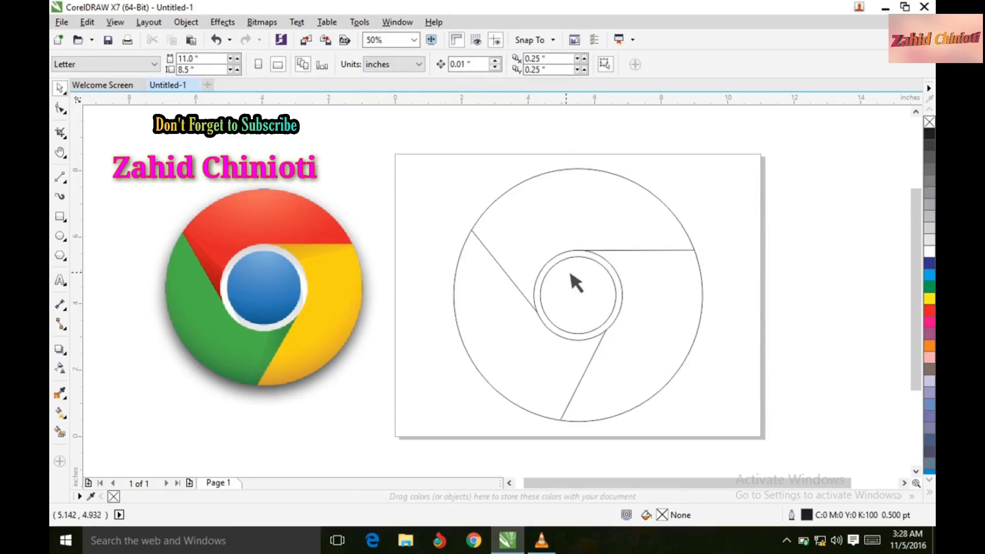
Fill the innermost circle with blue, C:100 M:20 Y:0 K:0
scroll(596, 295, up, 2)
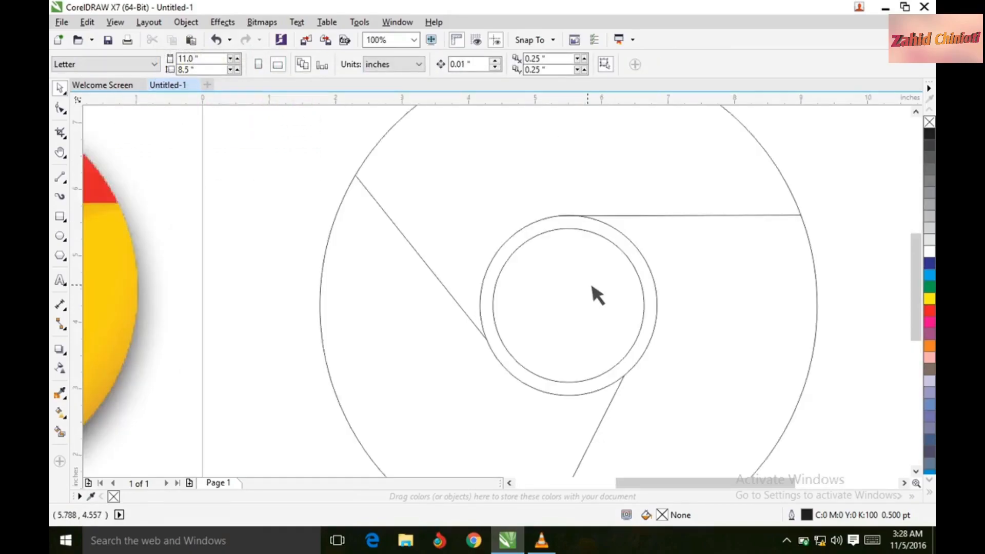
scroll(596, 295, down, 2)
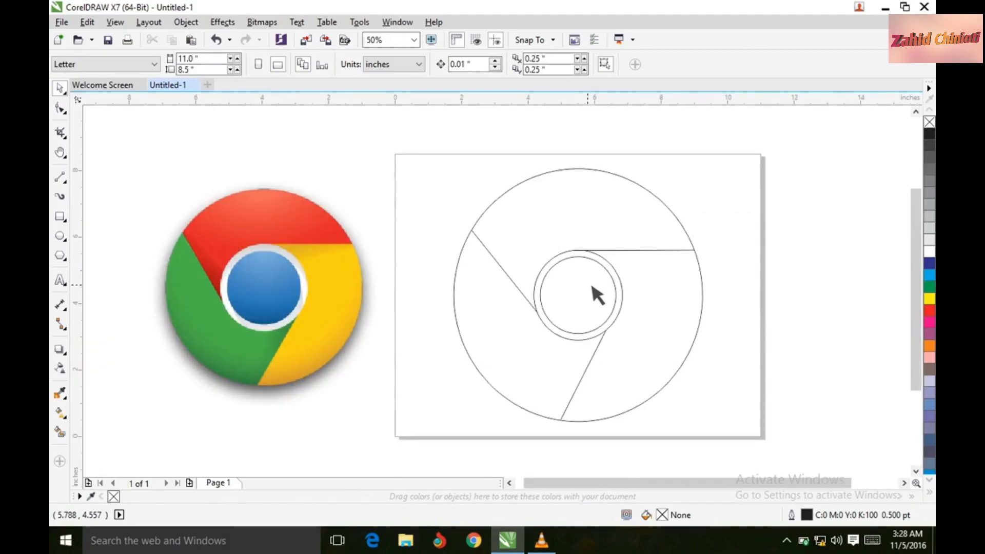
click(596, 294)
click(812, 251)
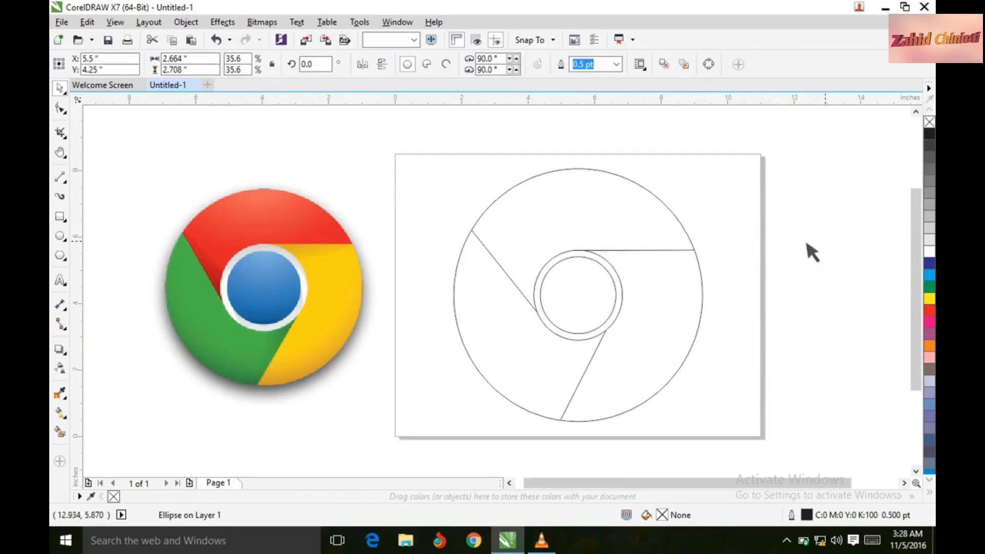
click(616, 280)
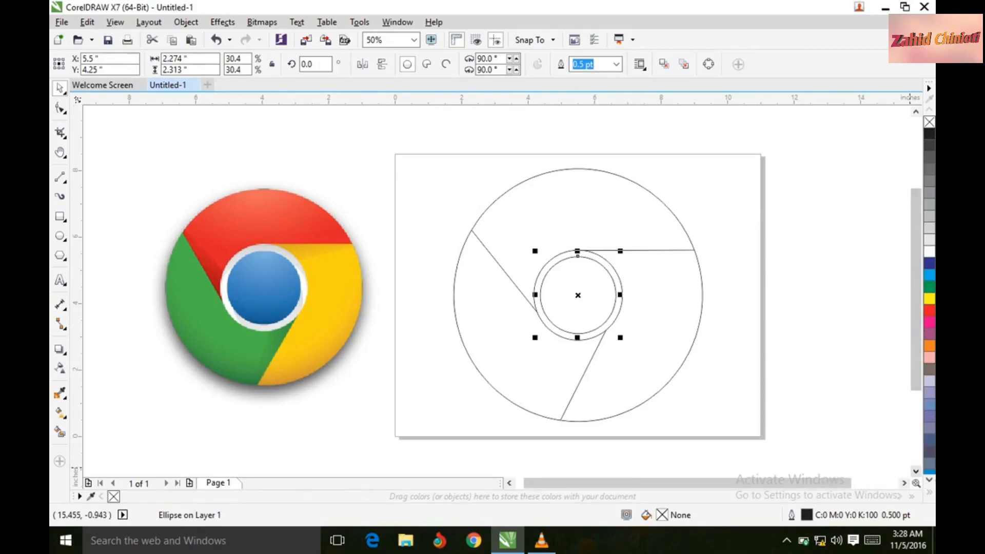
click(929, 479)
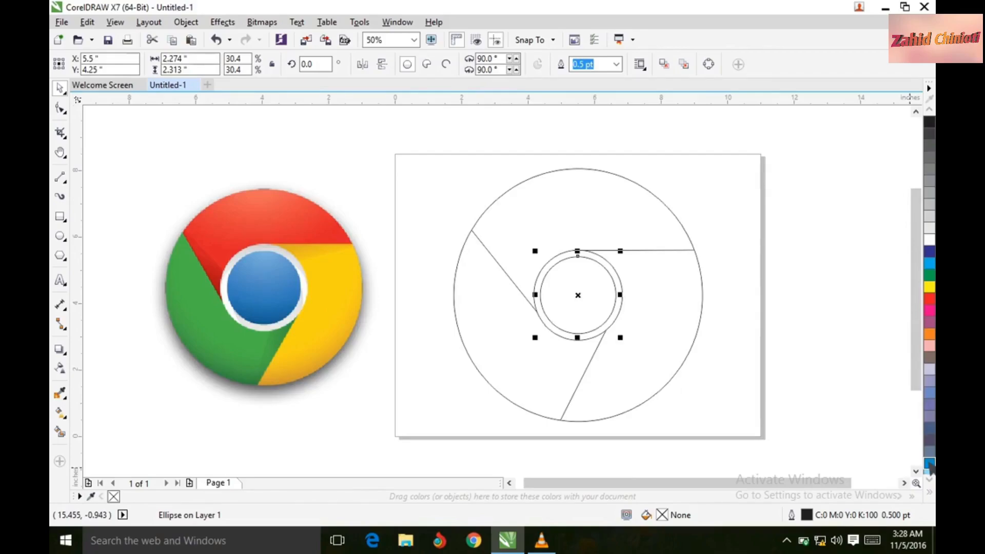
click(928, 464)
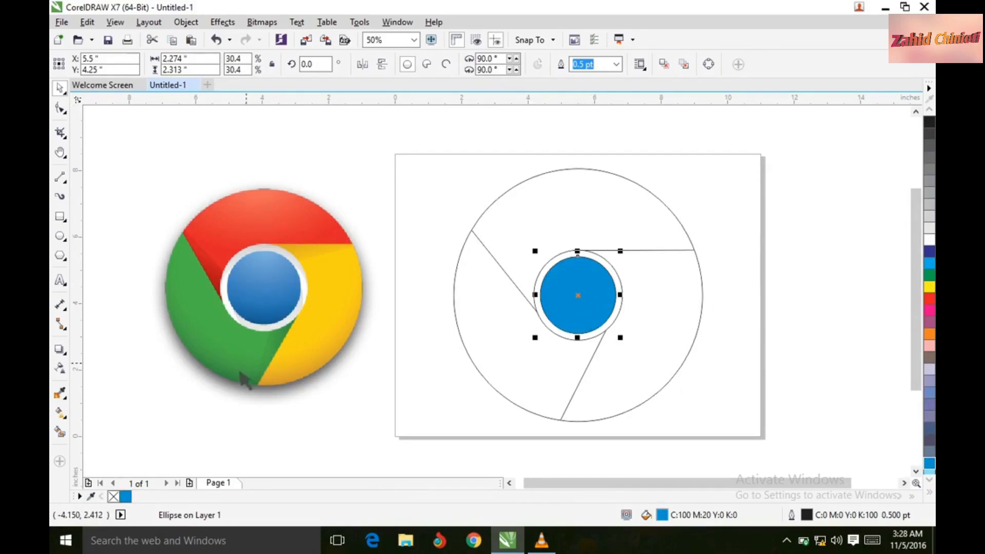
click(141, 439)
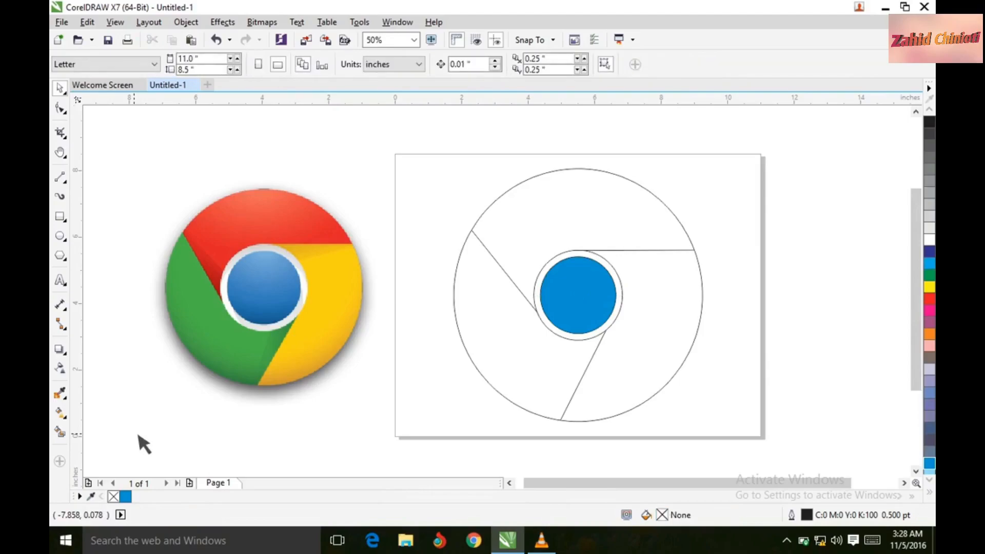
Smart-fill the lower-right ring segment and color it yellow, C:0 M:20 Y:100 K:0, to match the reference logo
click(66, 435)
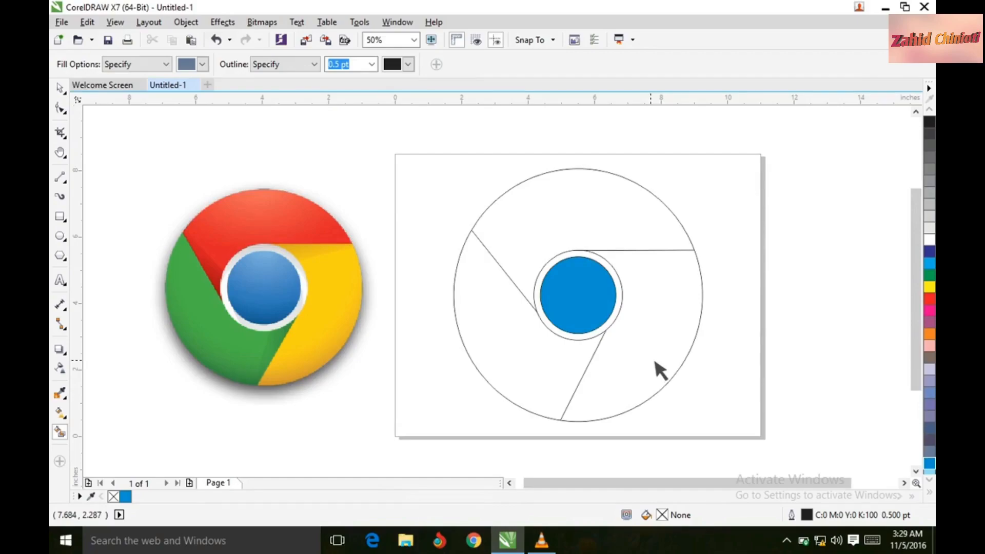
click(659, 370)
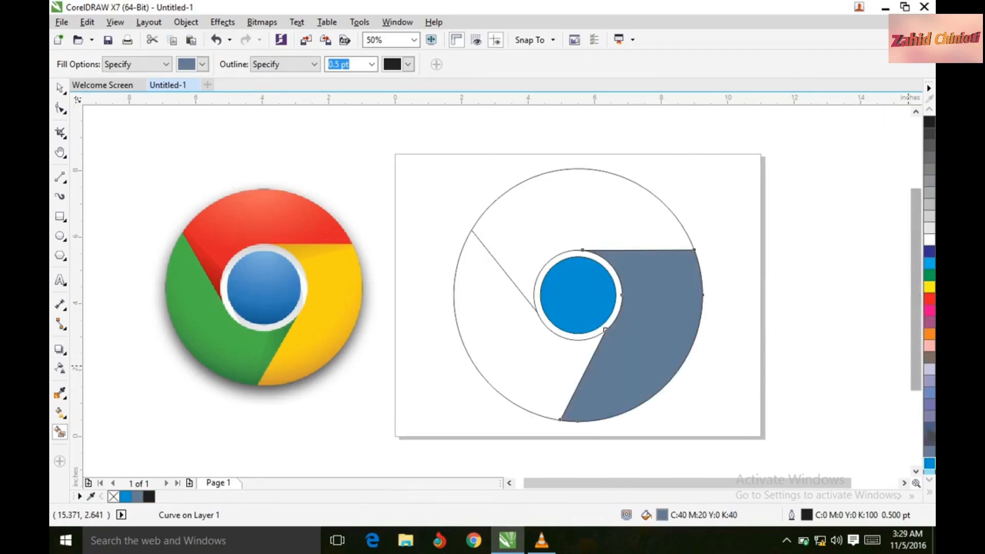
click(928, 492)
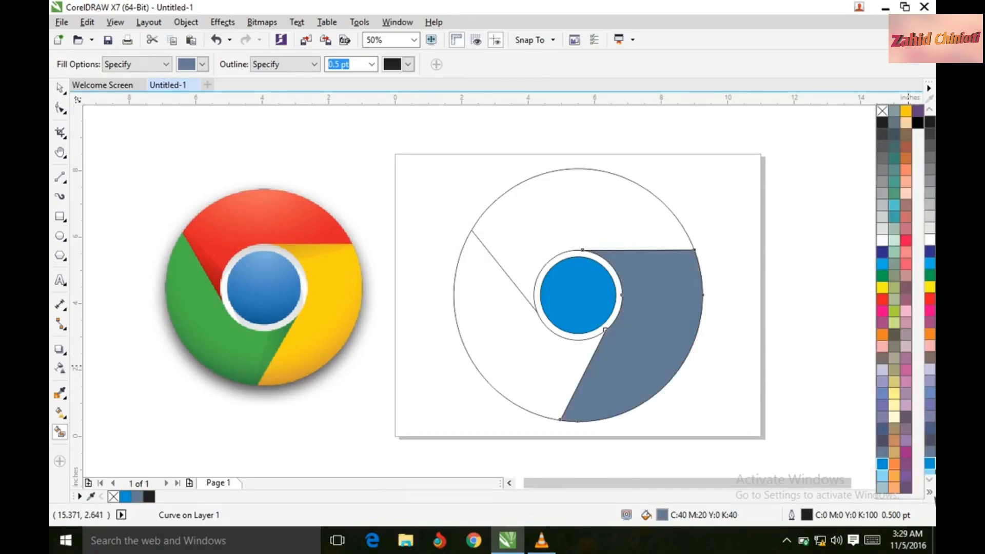
click(905, 110)
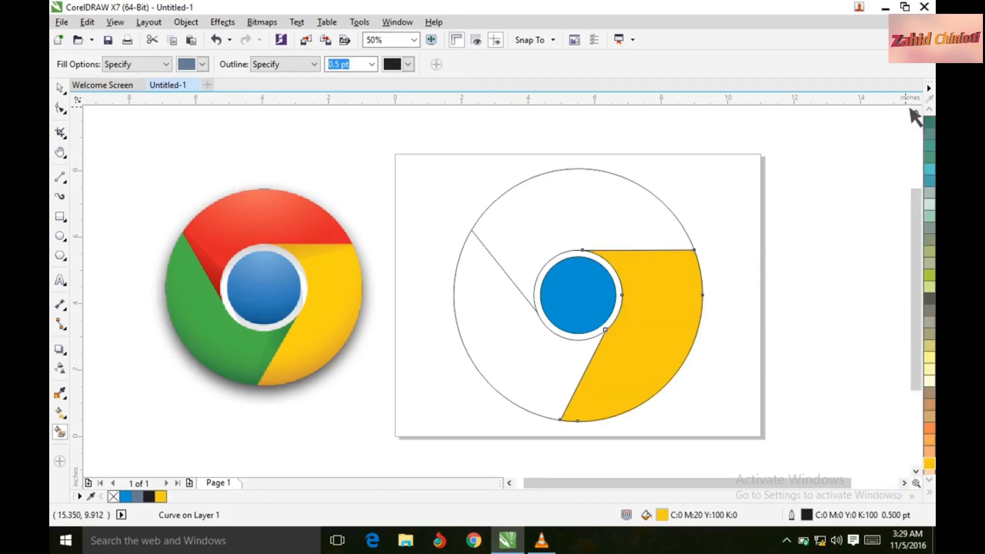
Smart-fill the upper ring segment and color it red, C:0 M:100 Y:100 K:0
click(573, 200)
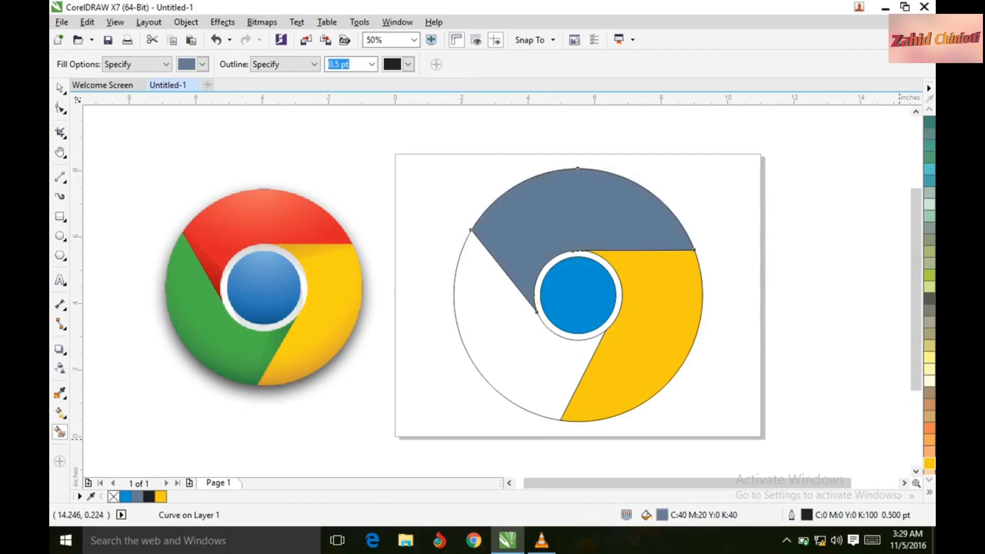
click(928, 493)
click(885, 300)
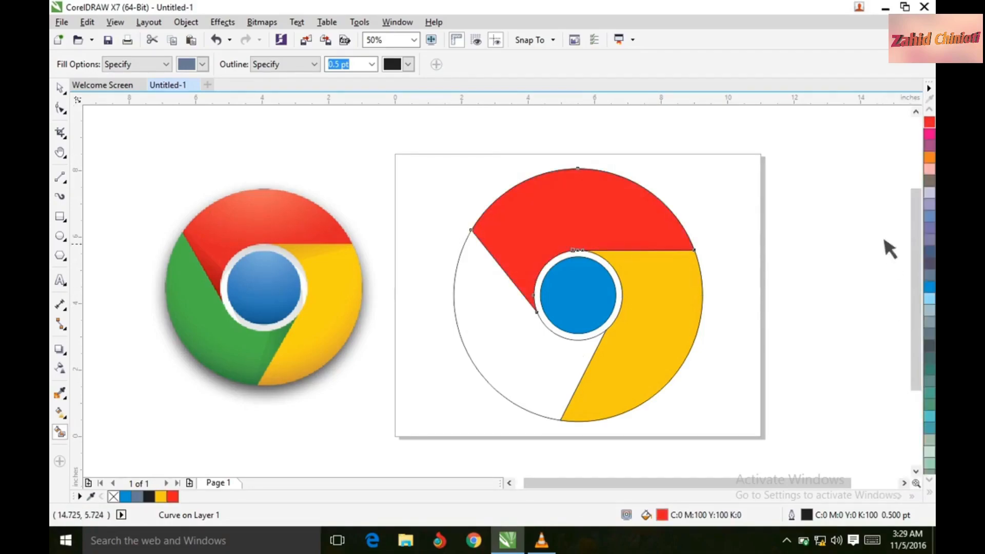
Smart-fill the lower-left ring segment and color it green, C:100 M:0 Y:100 K:0
click(501, 339)
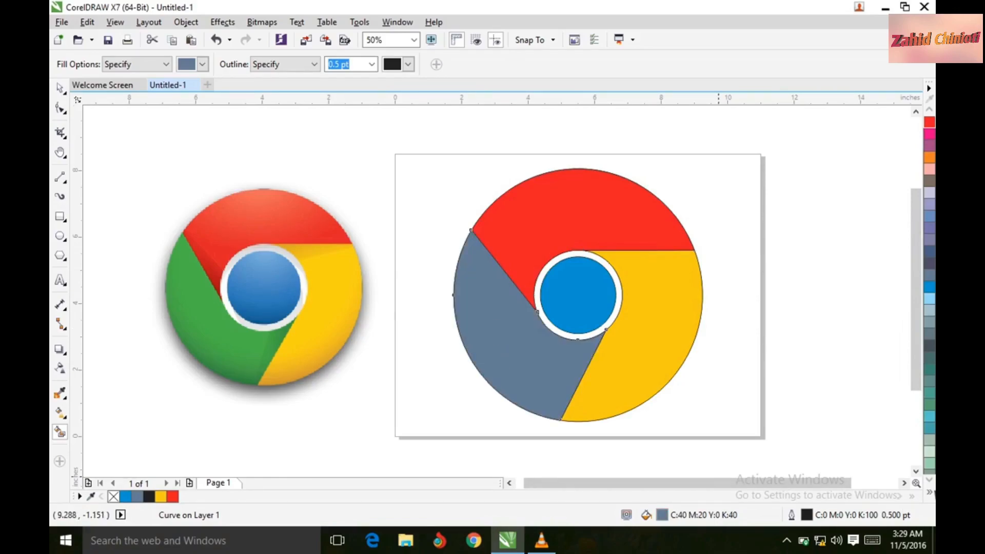
click(929, 492)
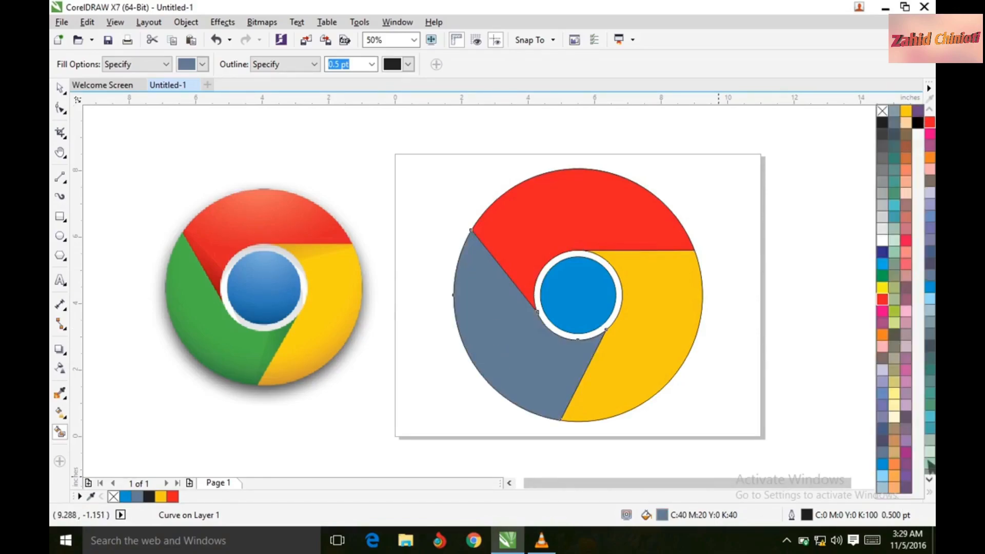
click(883, 276)
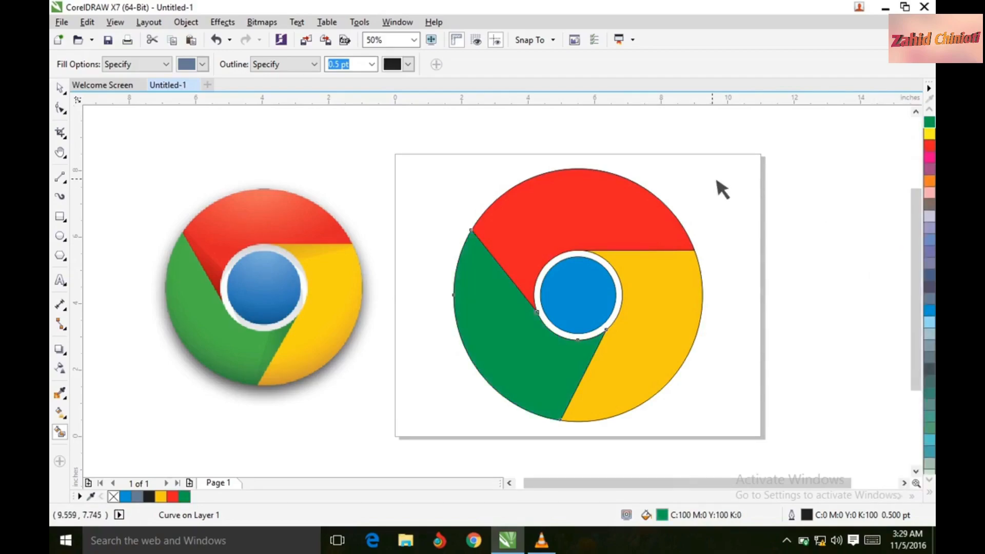
Remove the outlines from all objects of the drawn logo by setting their outline width to None
click(60, 89)
click(416, 149)
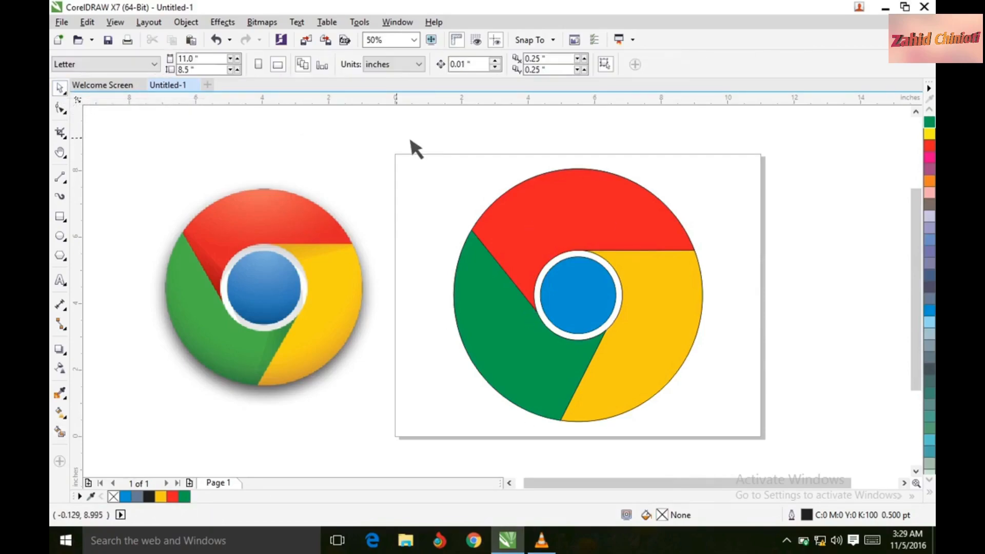
drag(380, 131, 747, 427)
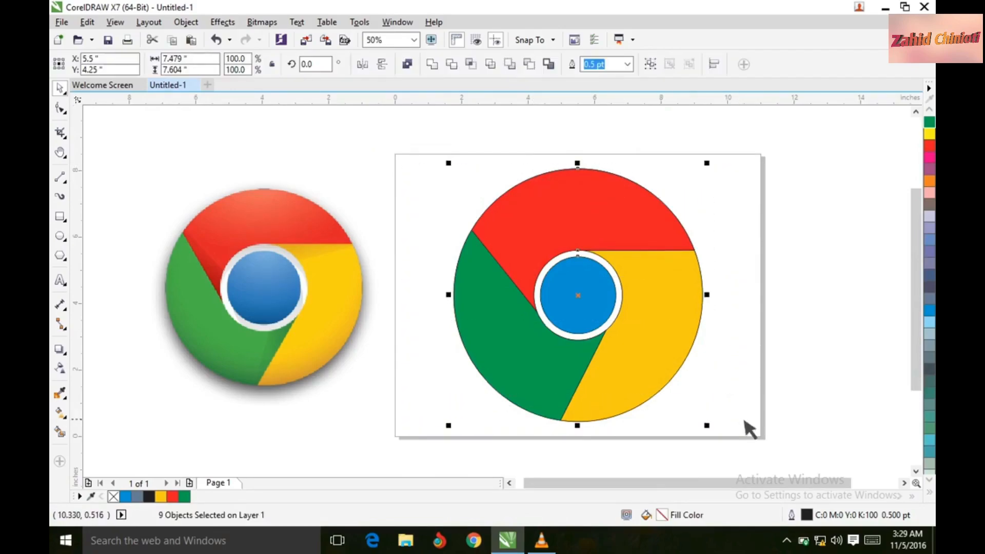
click(628, 64)
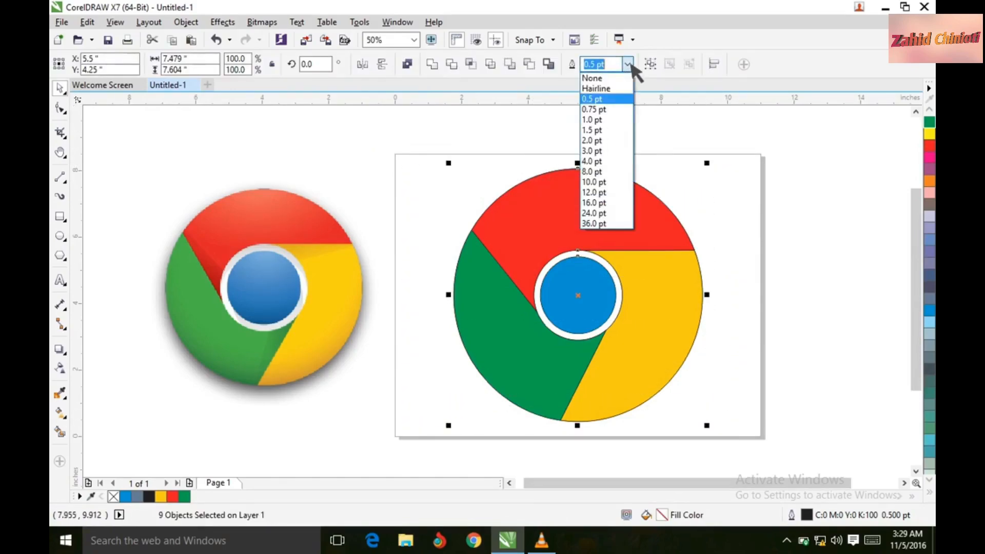
click(609, 78)
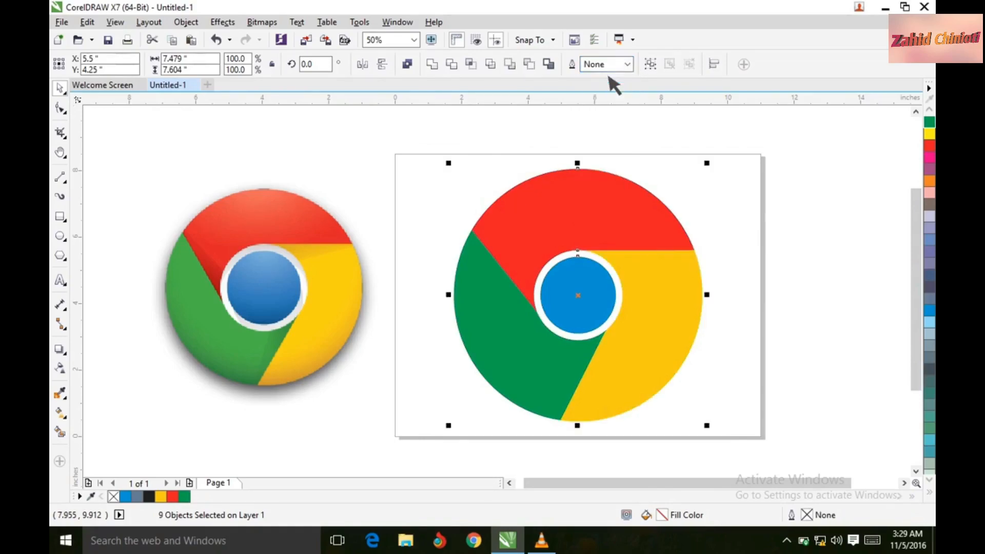
click(740, 198)
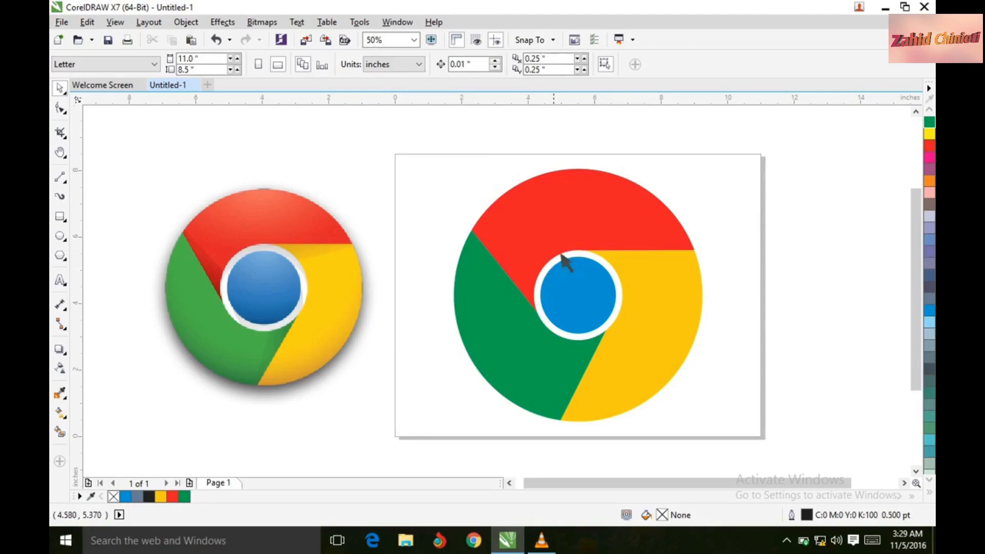
click(584, 308)
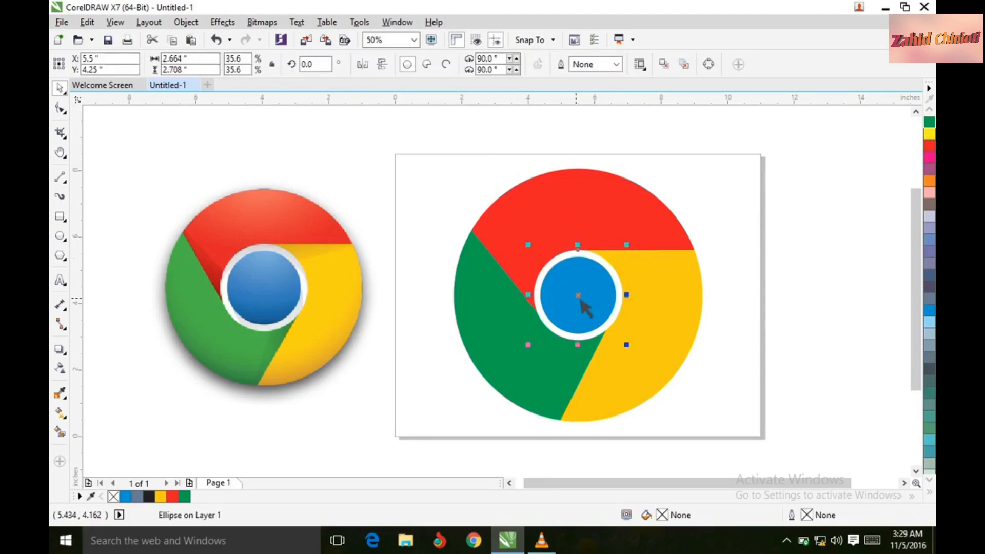
click(735, 230)
click(613, 281)
click(742, 215)
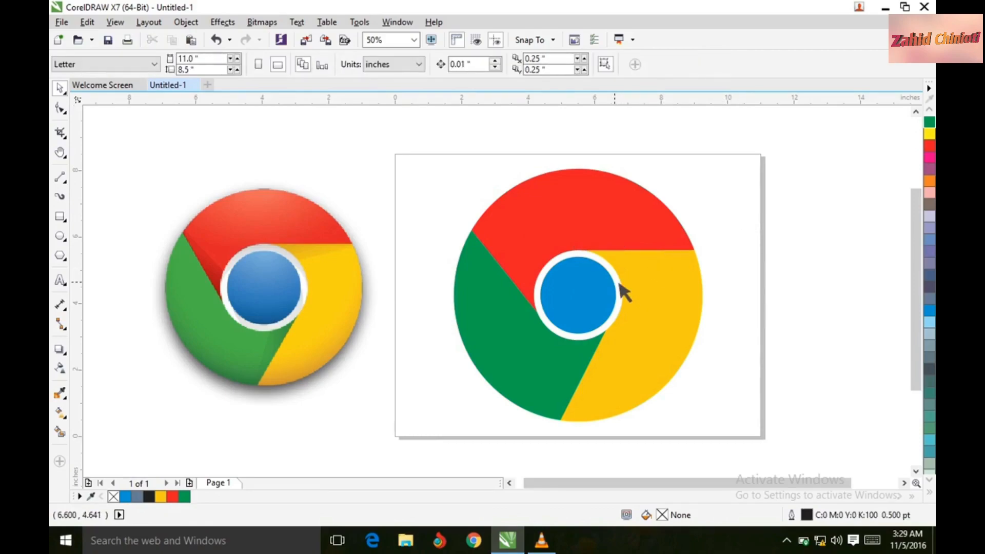
Give the innermost blue circle a linear fountain fill whose end color is a darker blue, C:87 M:38 Y:9 K:0
click(618, 291)
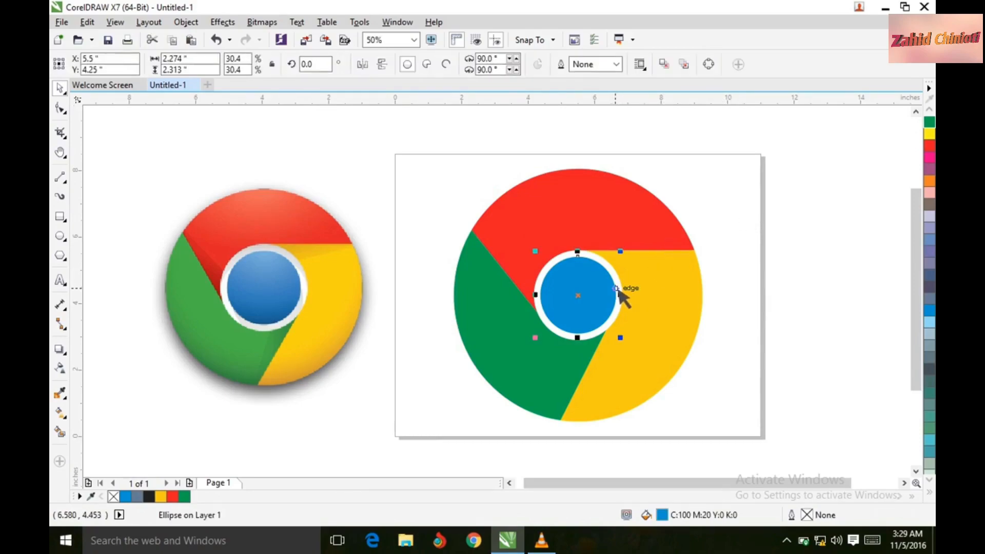
drag(584, 297, 622, 306)
key(ctrl+z)
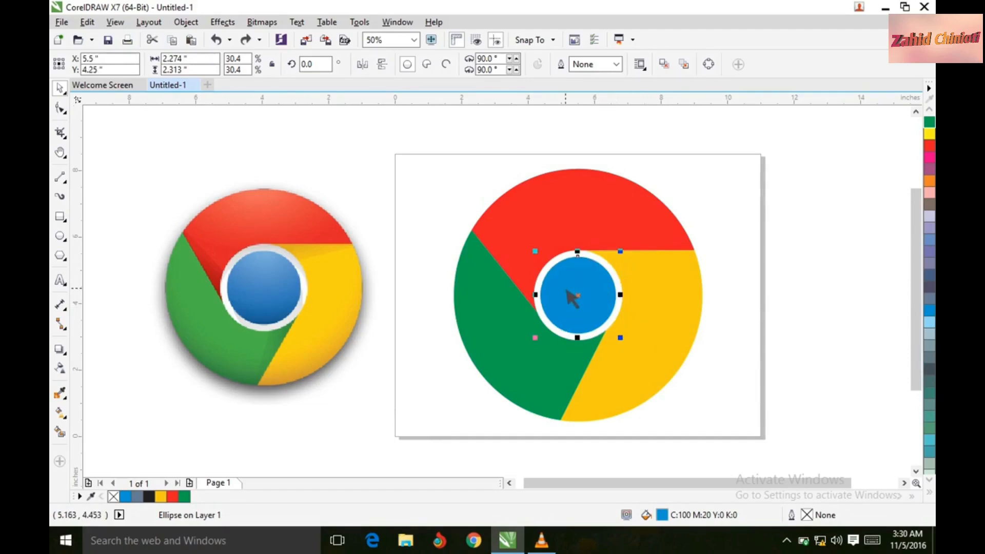
key(F11)
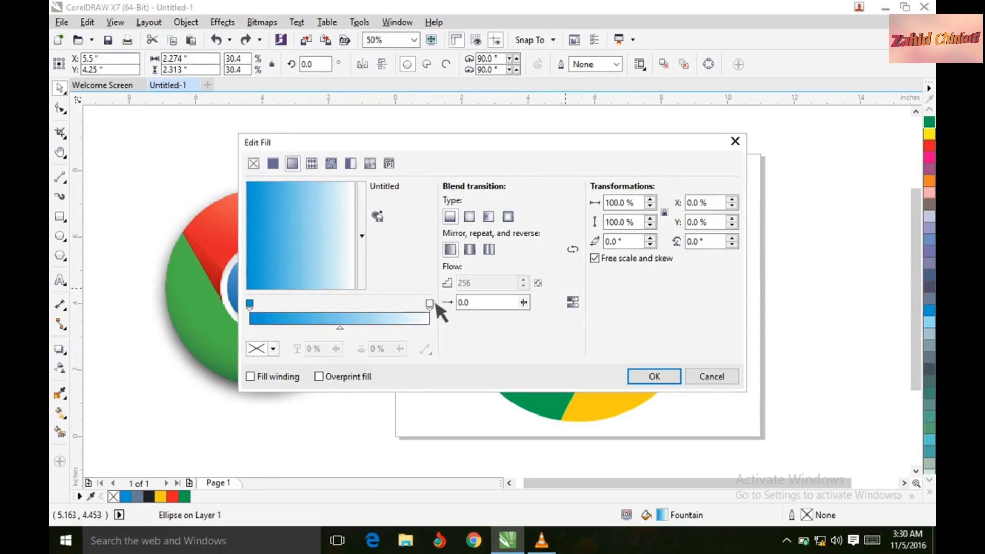
click(429, 304)
click(273, 349)
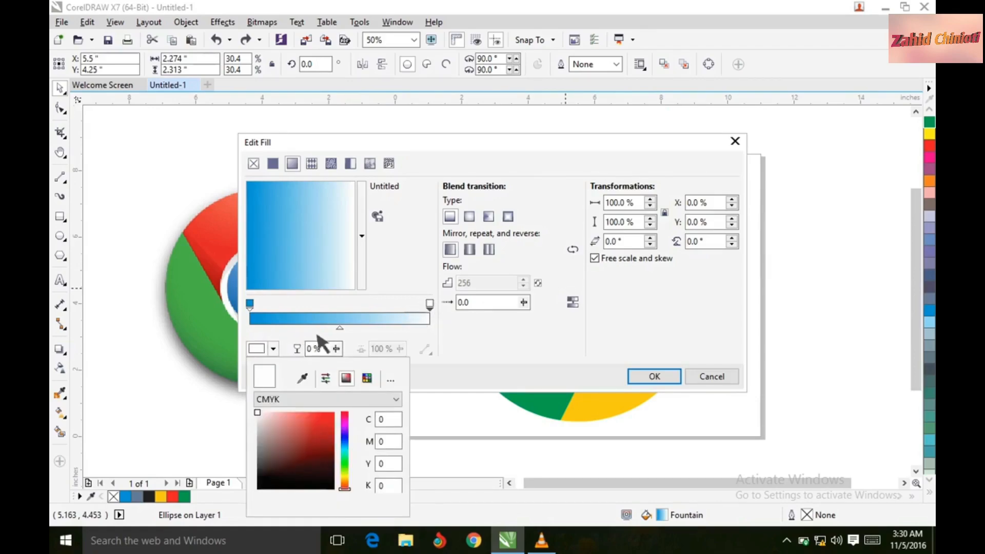
drag(350, 488, 350, 446)
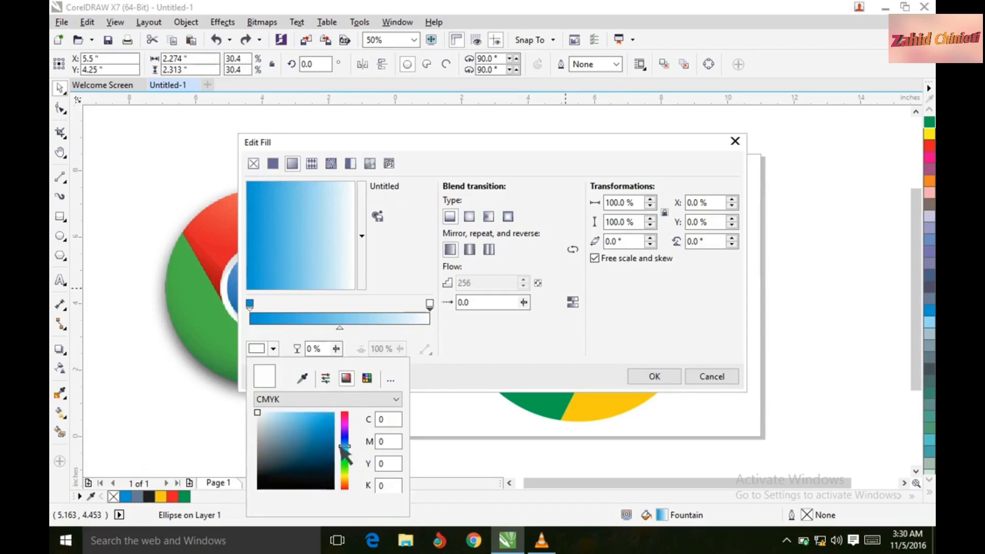
mouse_move(265, 423)
mouse_down()
mouse_move(342, 421)
mouse_move(348, 442)
mouse_move(336, 438)
mouse_up()
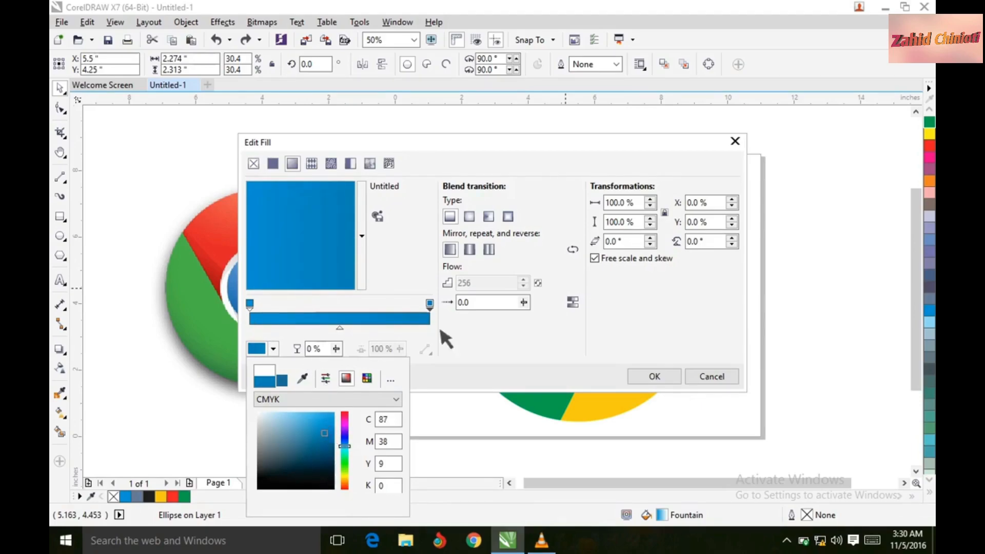
click(642, 384)
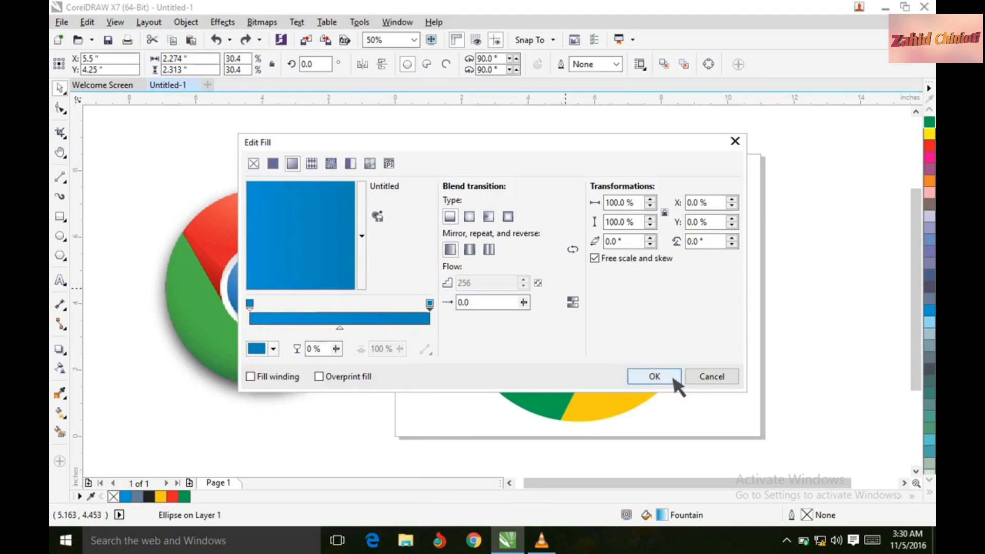
click(655, 376)
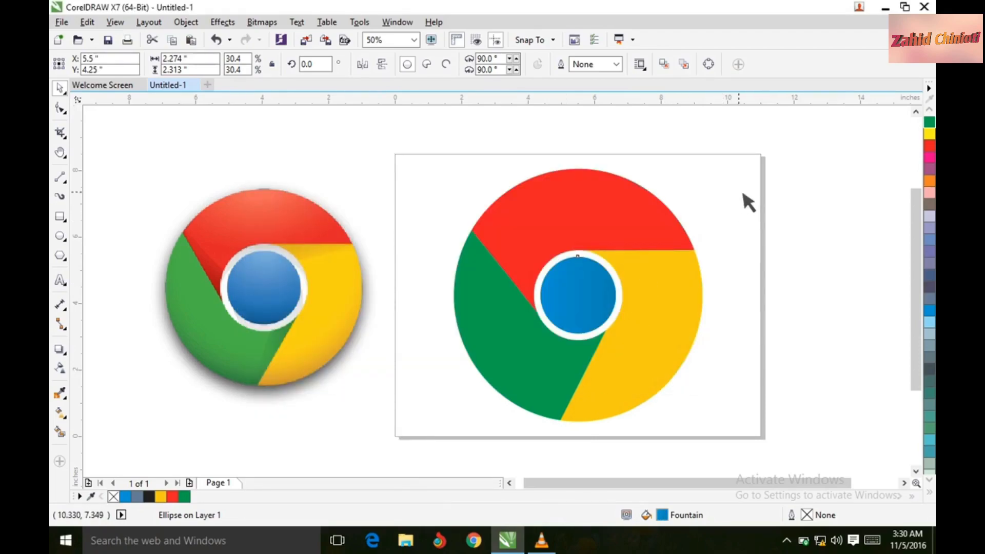
Start a fountain fill on the red segment and set its start color to dark red, C:22 M:100 Y:100 K:17
click(596, 203)
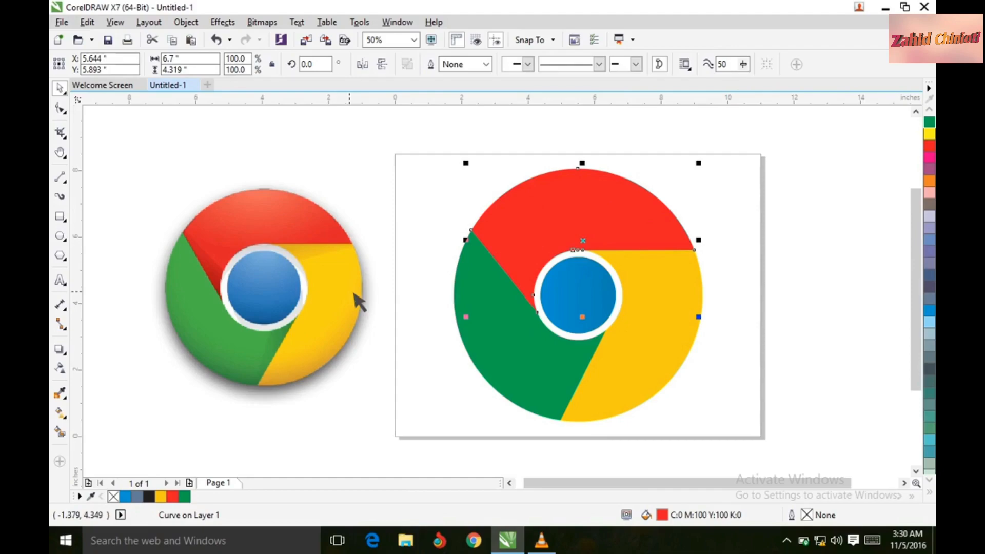
key(F11)
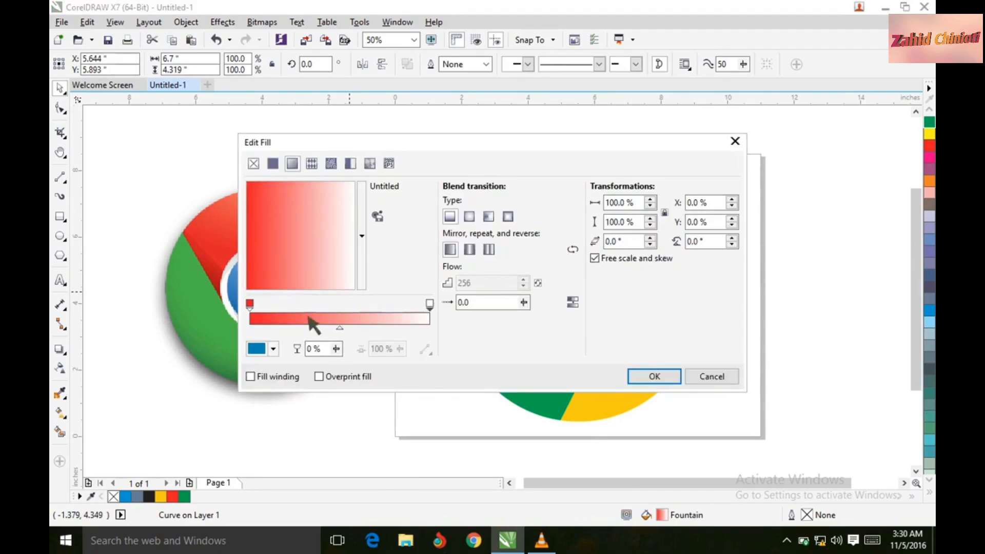
click(252, 308)
click(274, 349)
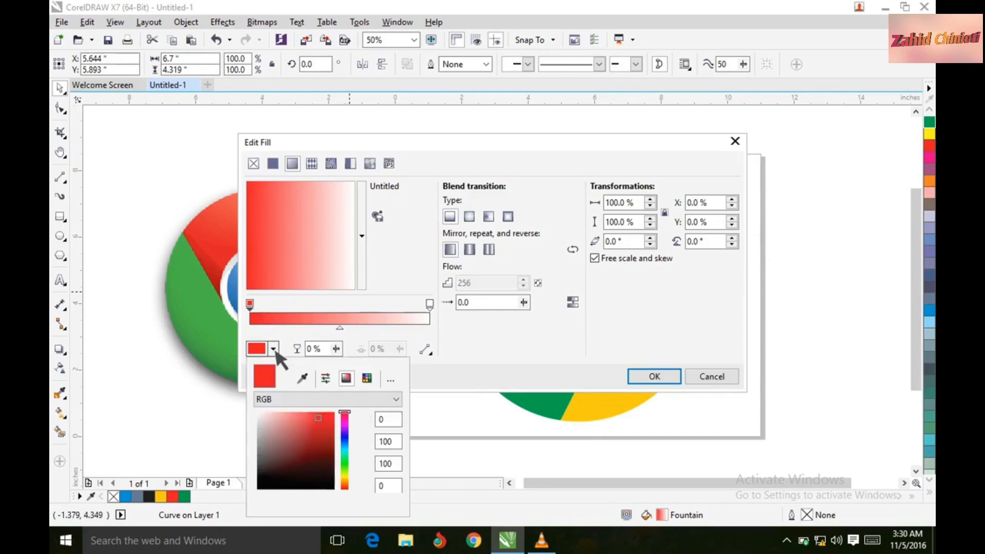
mouse_move(317, 417)
mouse_down()
mouse_move(316, 445)
mouse_move(318, 437)
mouse_up()
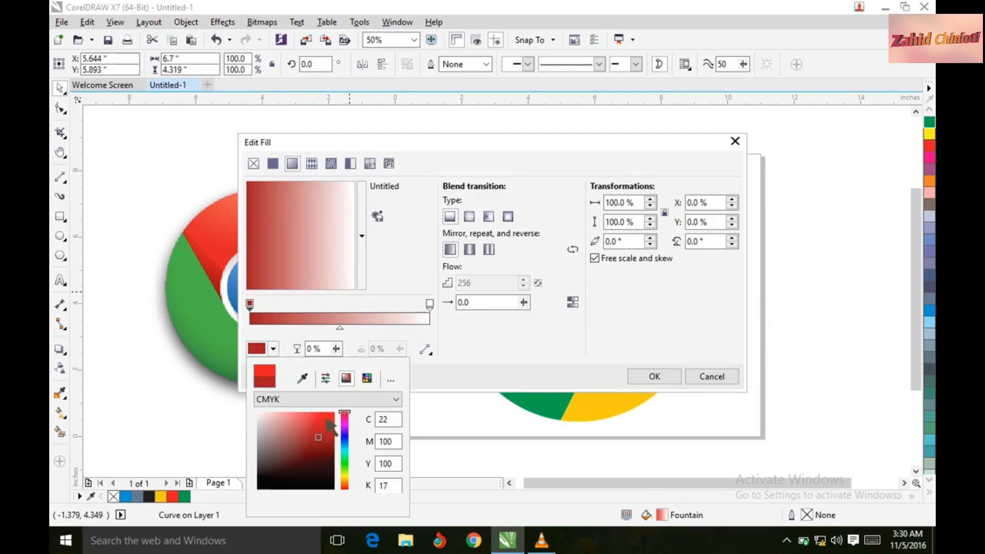
click(437, 305)
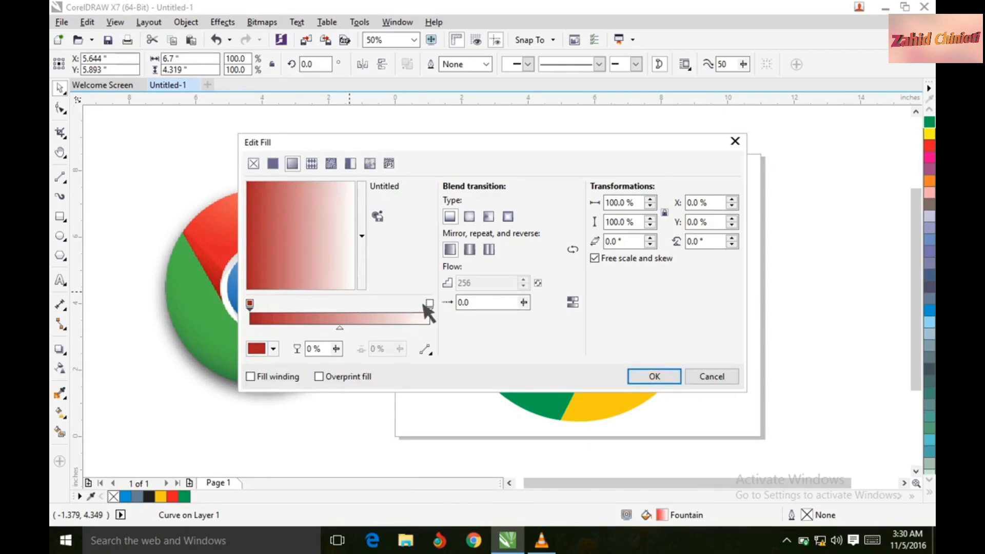
Set the end color of the red segment's fountain fill to bright red, #F51313
click(430, 304)
click(272, 349)
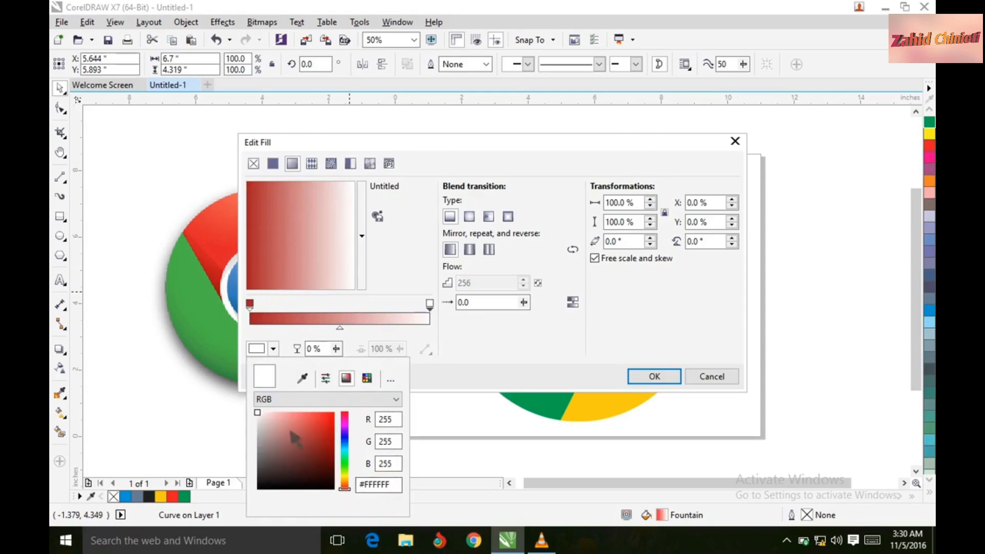
mouse_move(258, 413)
mouse_down()
mouse_move(308, 427)
mouse_move(326, 420)
mouse_up()
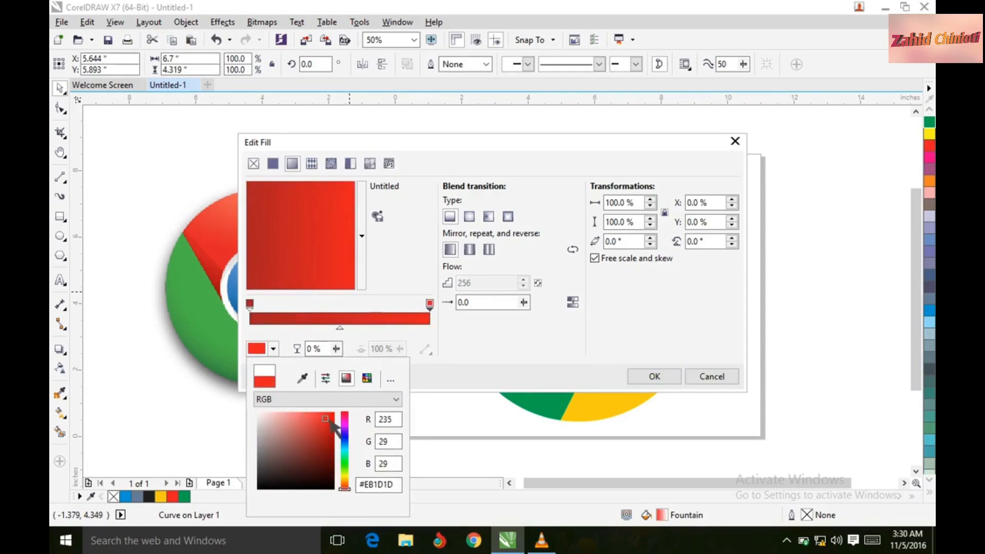
drag(331, 421, 334, 417)
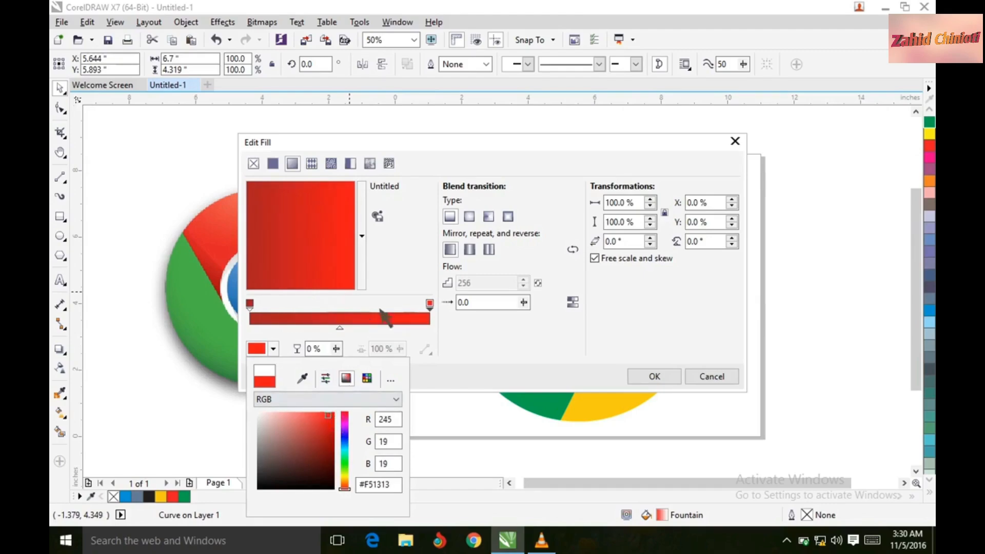
Add a middle color node at 47% in the red gradient and set it to light red, C:4 M:89 Y:74 K:0
click(339, 316)
double_click(338, 315)
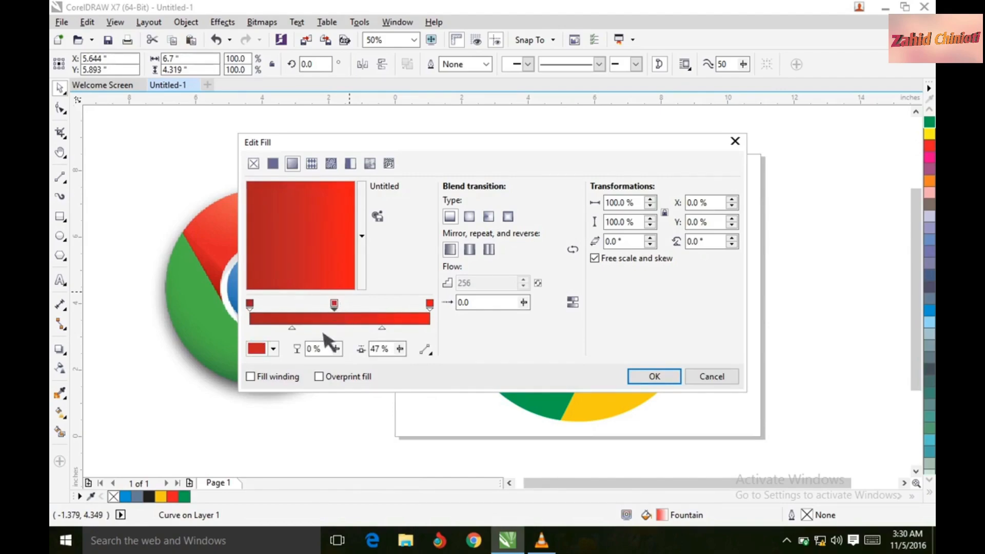
click(274, 349)
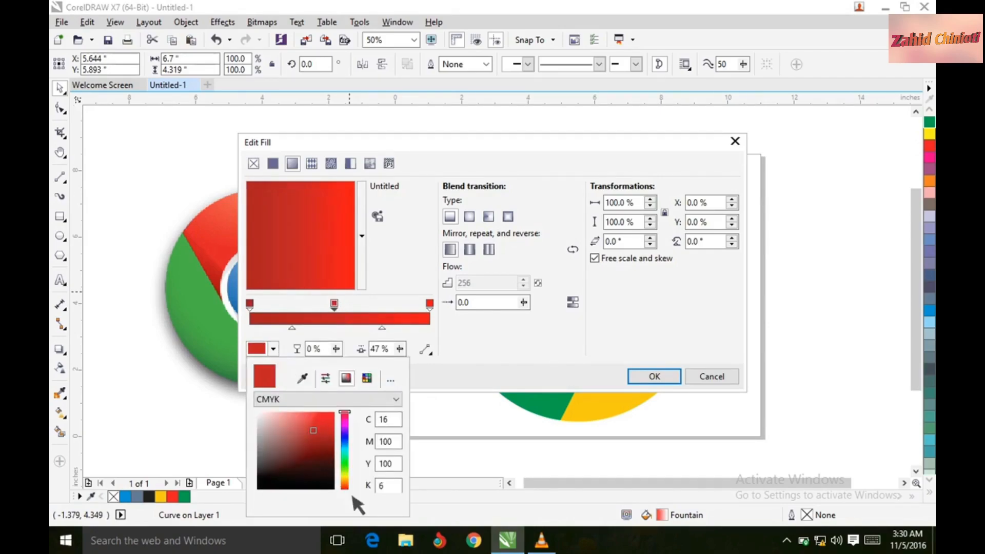
drag(313, 429, 309, 421)
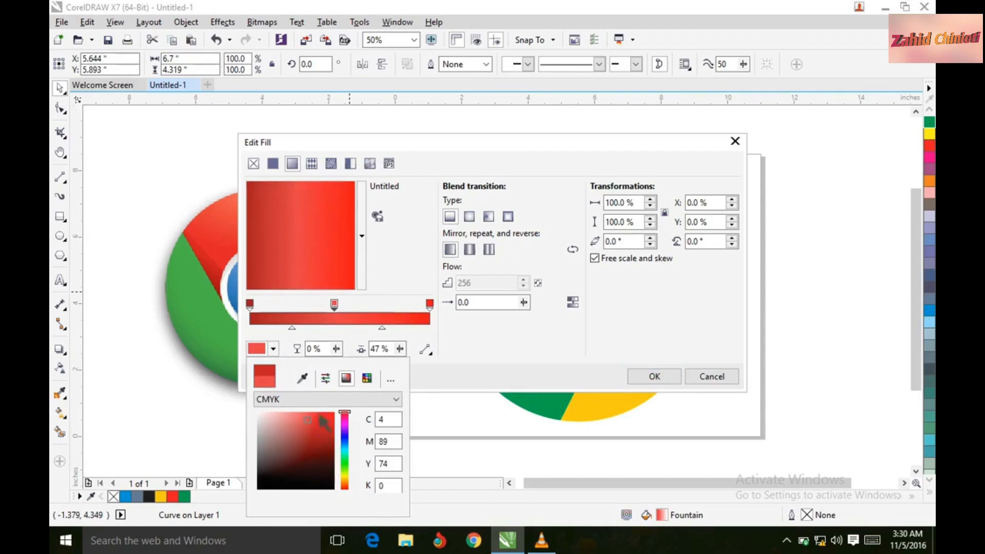
Apply the edited three-color fountain fill to the red segment and deselect it
click(656, 379)
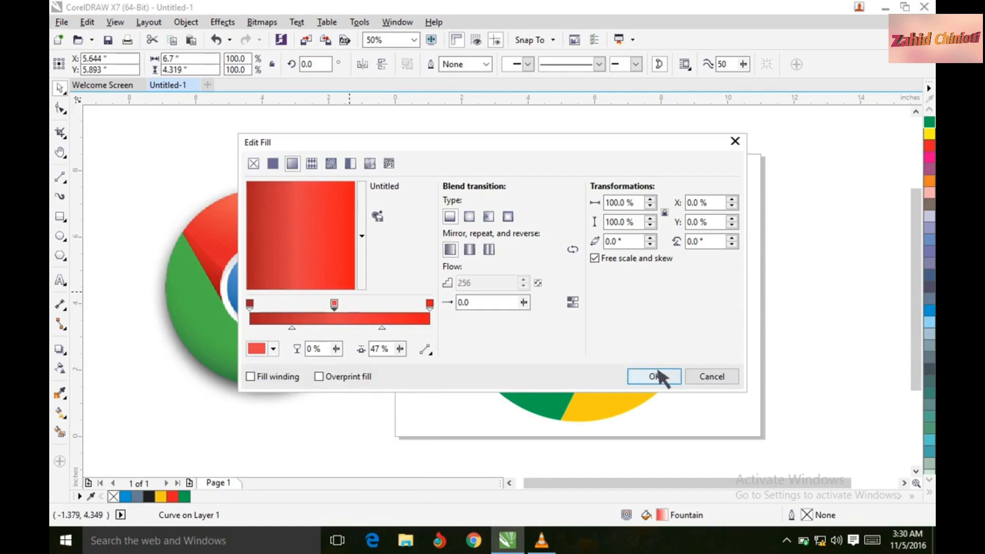
click(658, 376)
click(491, 163)
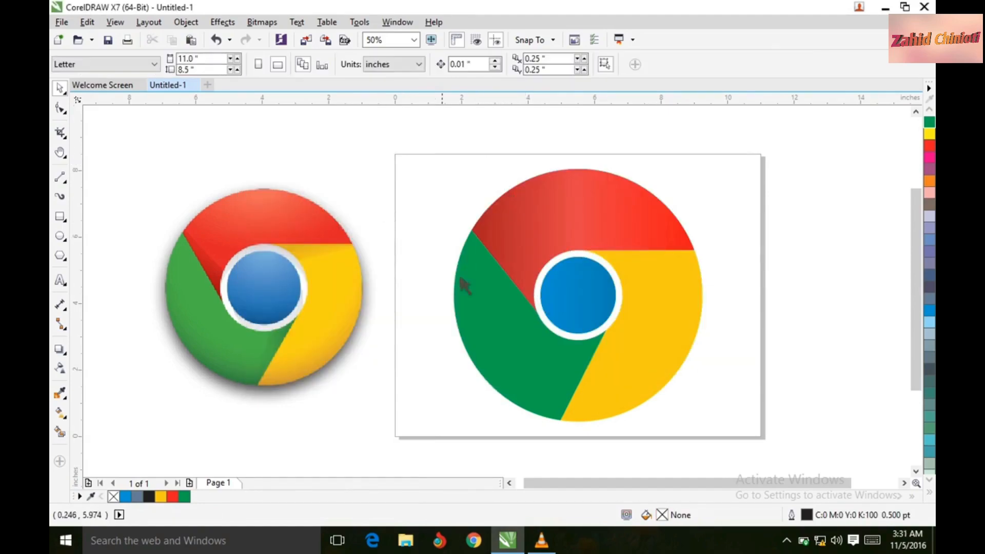
Start a fountain fill on the yellow segment and set its end color to pale yellow, C:9 M:15 Y:76 K:0
click(649, 349)
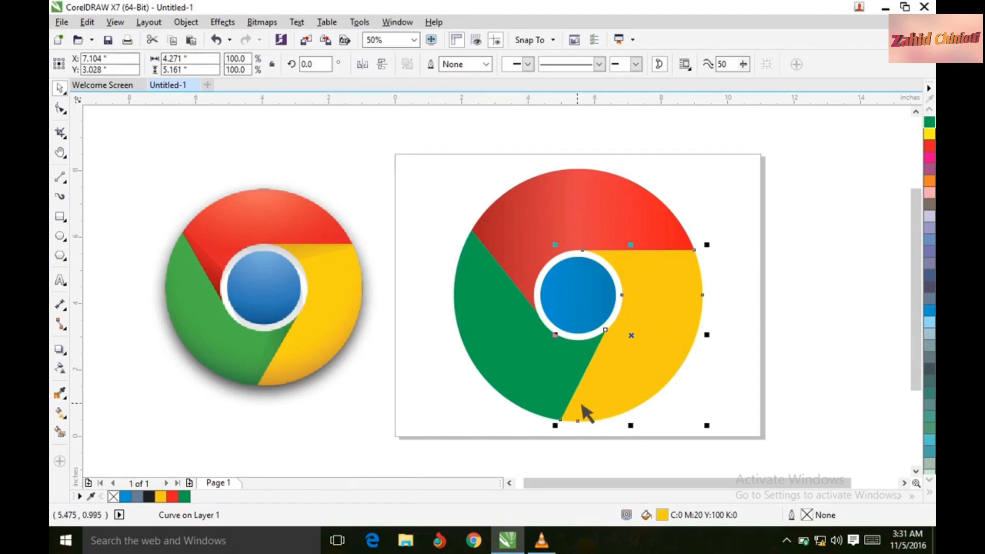
key(F11)
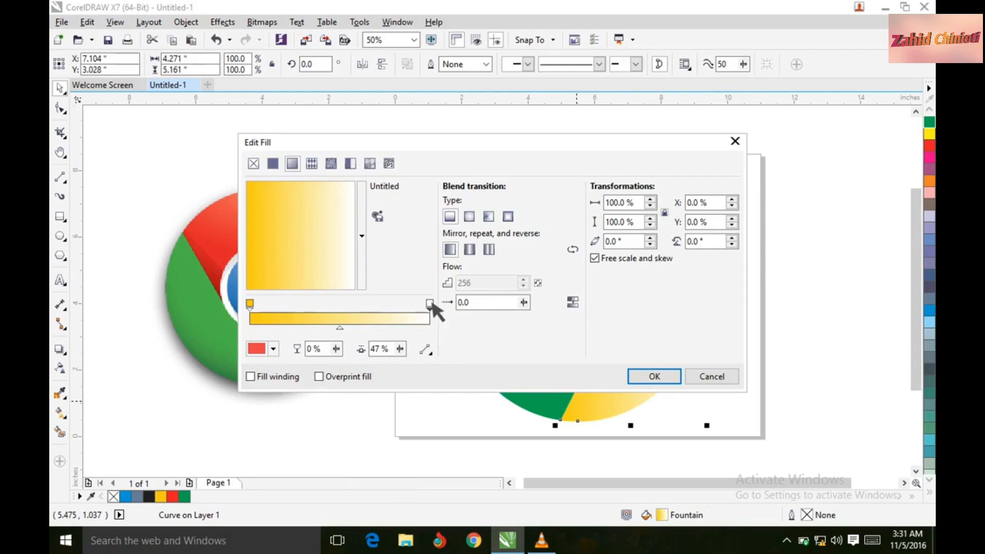
click(273, 349)
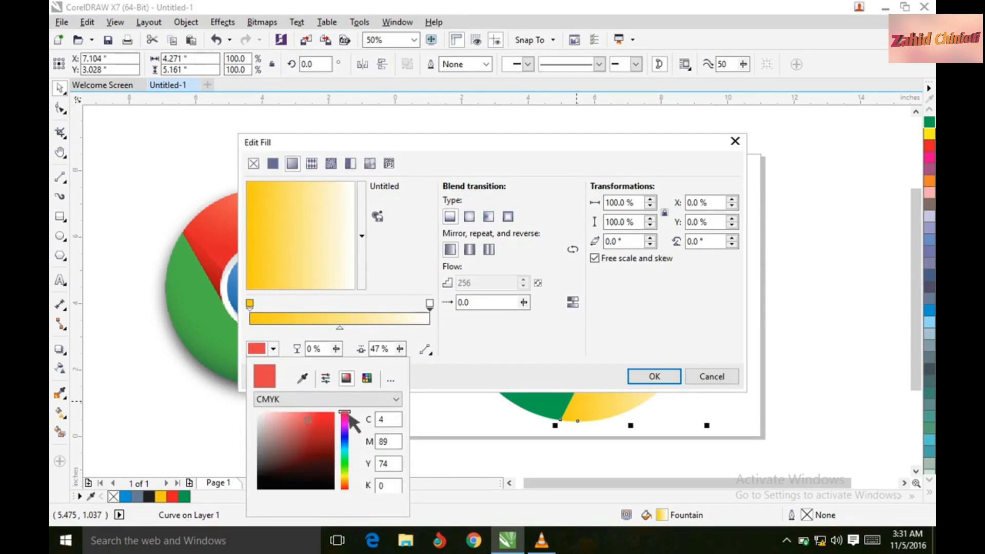
drag(347, 428, 346, 486)
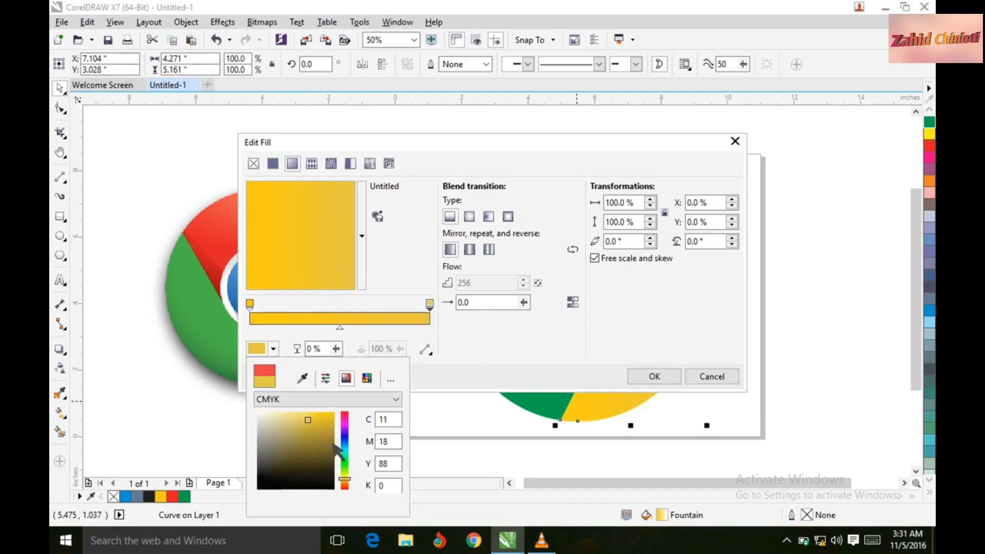
drag(314, 420, 309, 420)
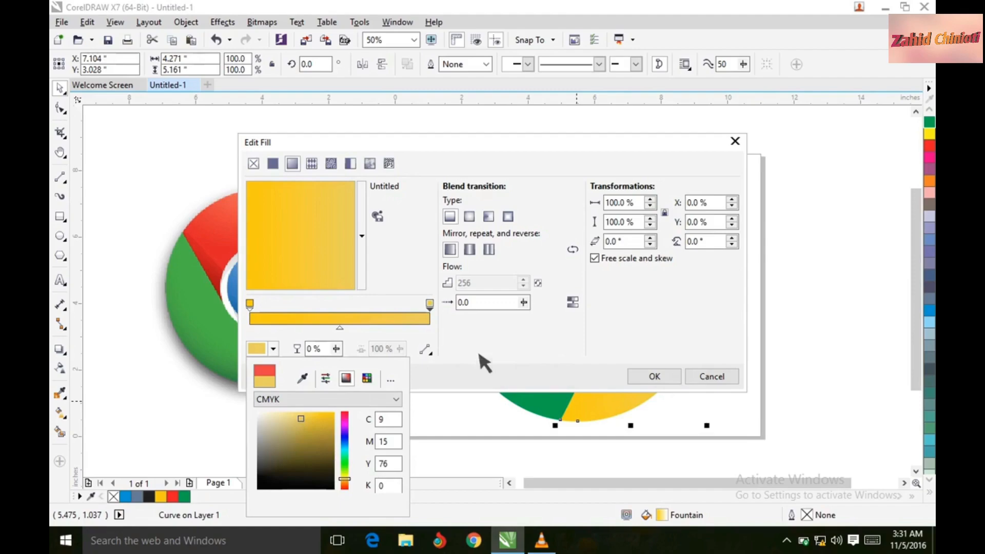
Set the start color of the yellow segment's gradient to orange-yellow, C:2 M:25 Y:100 K:0, and apply the fill
click(251, 307)
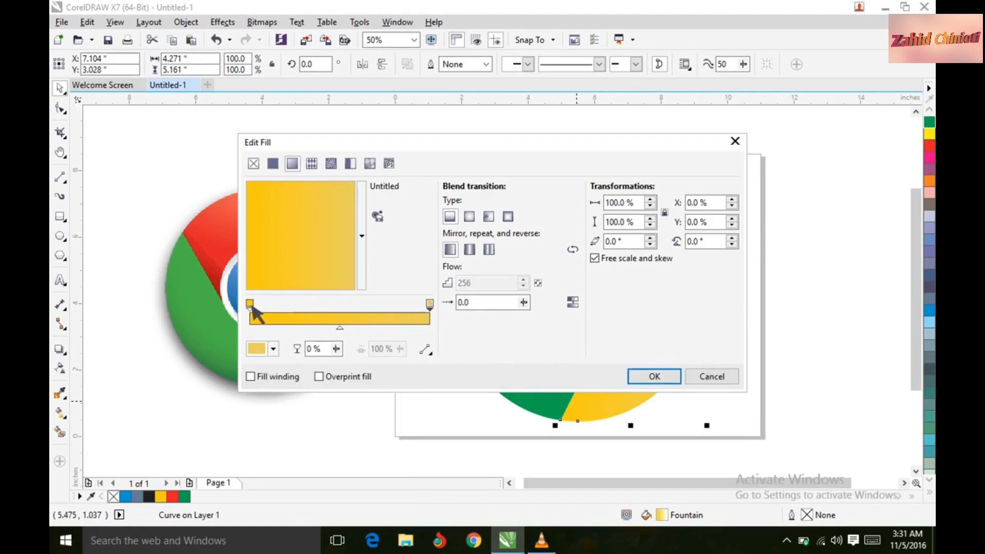
click(273, 348)
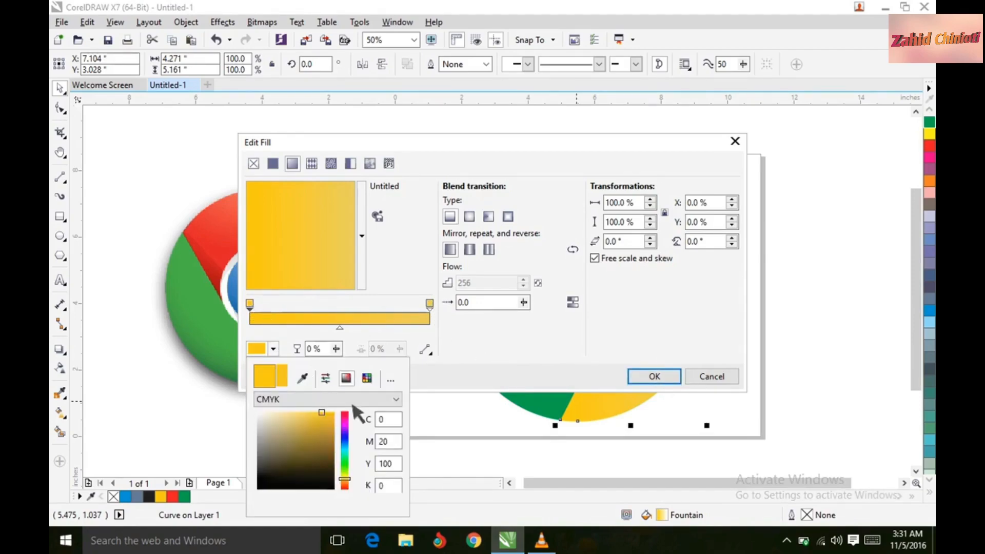
click(319, 423)
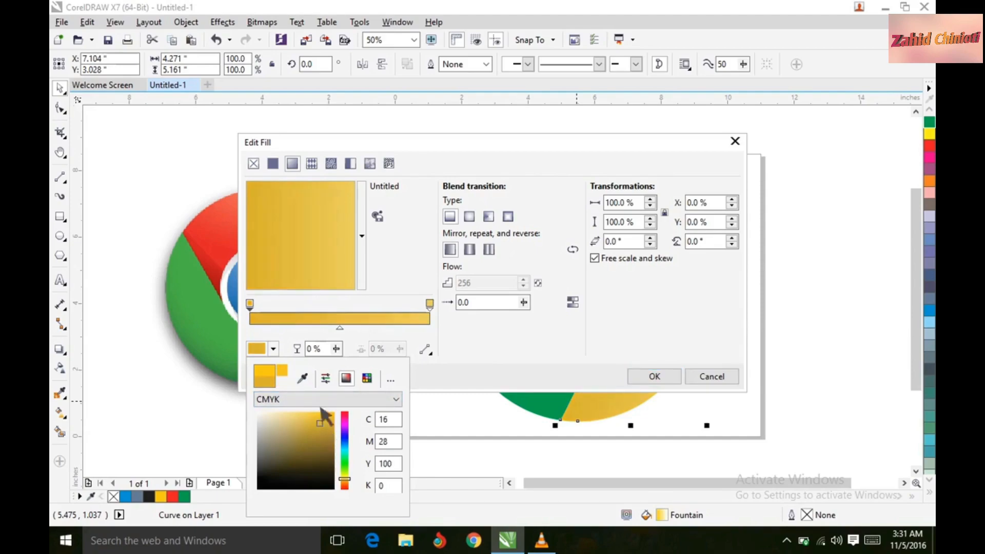
drag(327, 423, 335, 413)
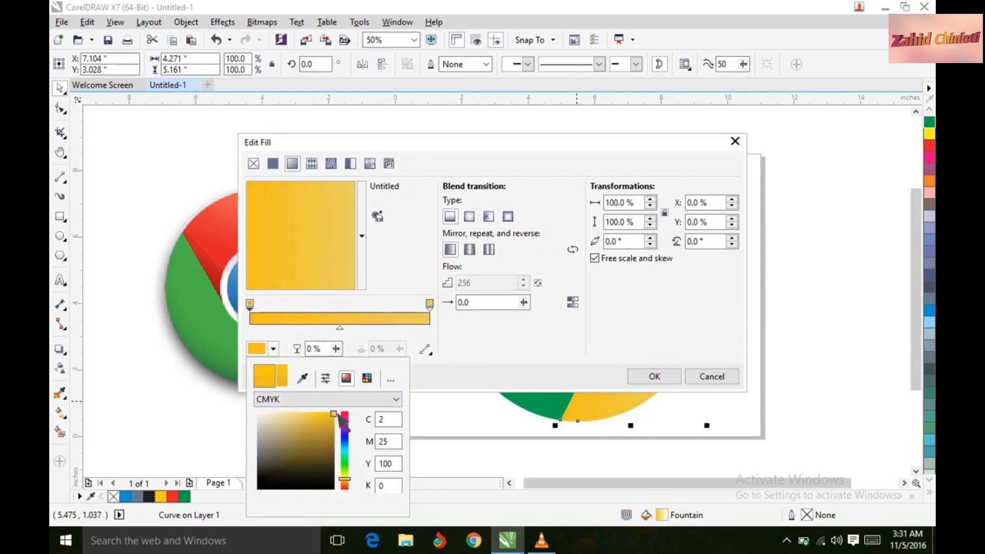
click(669, 379)
click(654, 376)
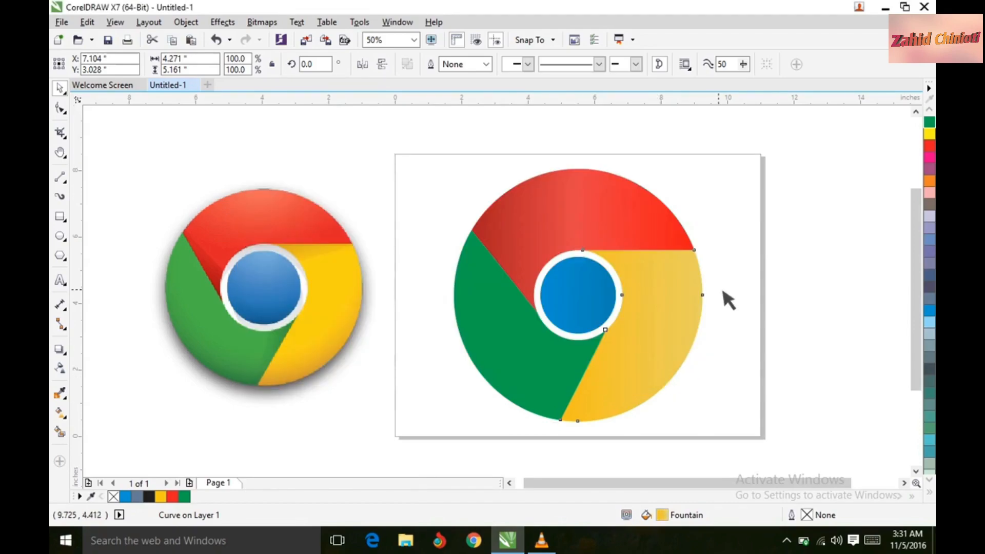
click(731, 316)
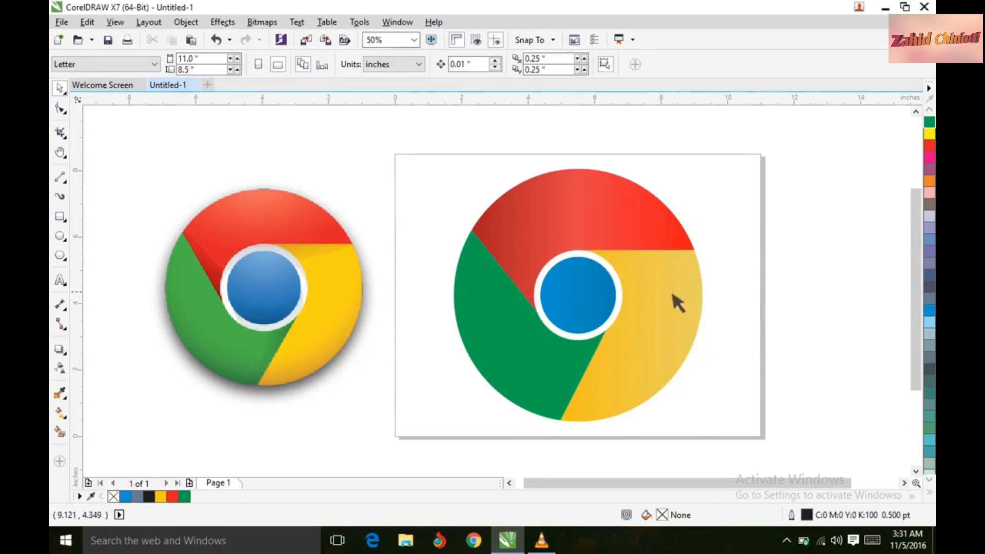
Start a fountain fill on the green segment and set its end color to bright green, #3DD150
click(678, 346)
click(519, 354)
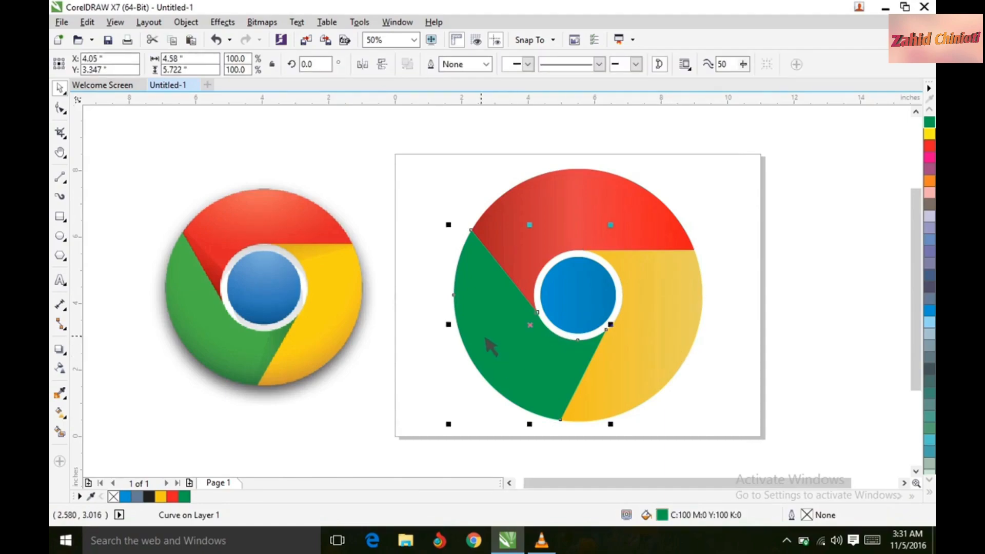
key(F11)
click(430, 305)
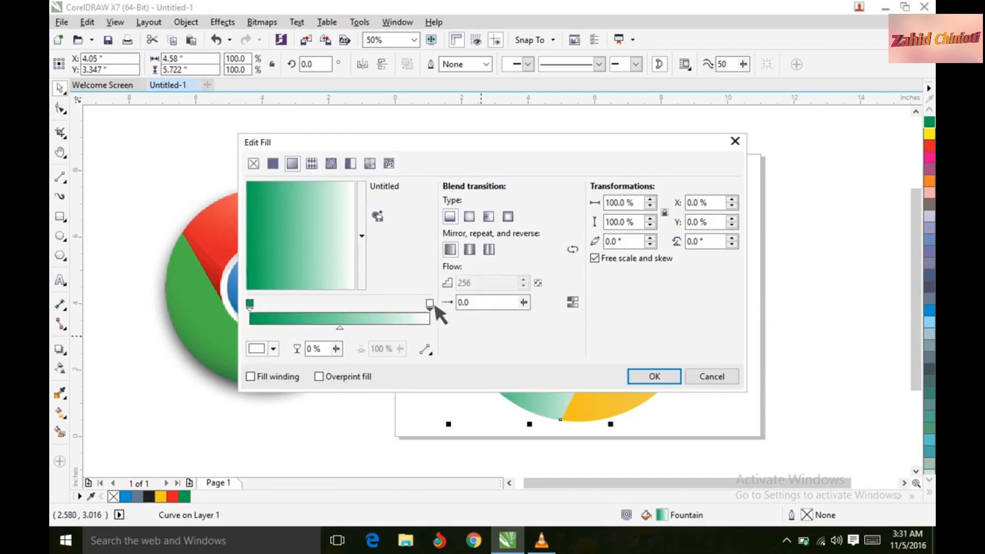
click(264, 349)
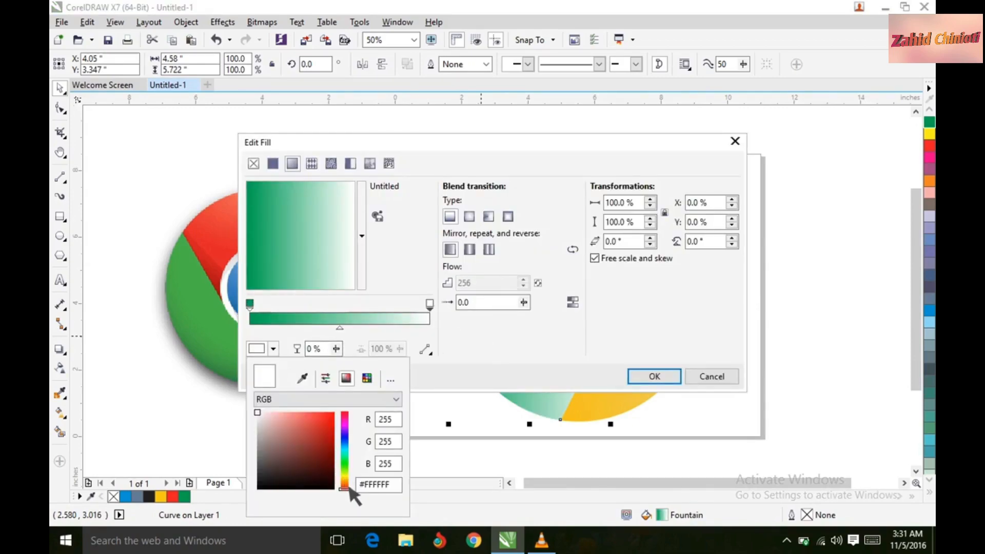
drag(351, 485, 349, 466)
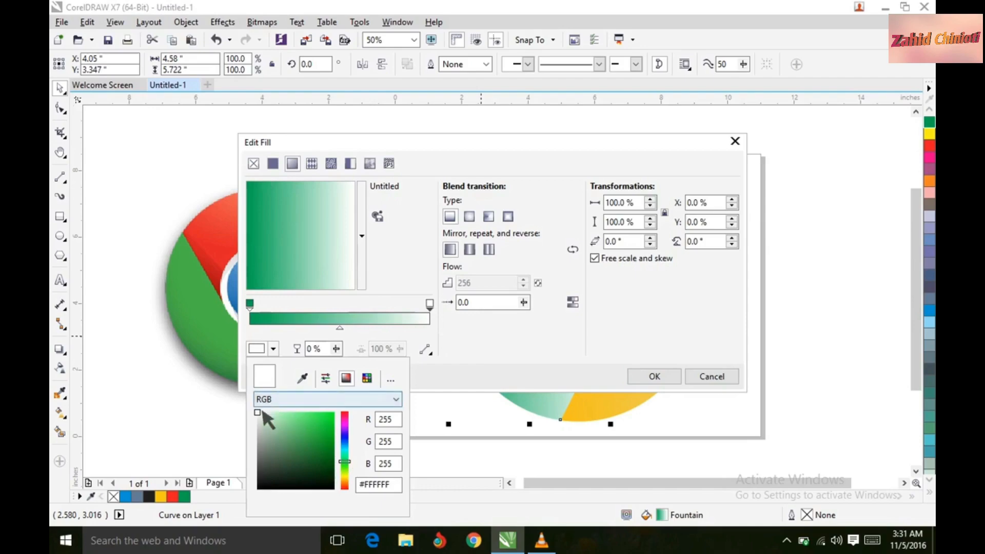
mouse_move(287, 417)
mouse_down()
mouse_move(332, 424)
mouse_move(330, 433)
mouse_move(313, 426)
mouse_up()
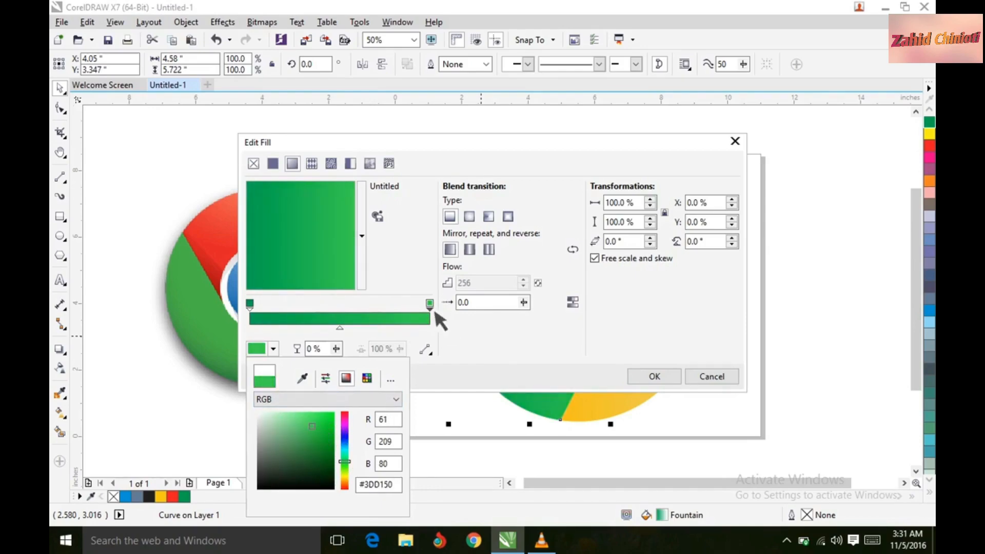
Set the start color of the green segment's gradient to C:75 M:0 Y:79 K:0
click(250, 306)
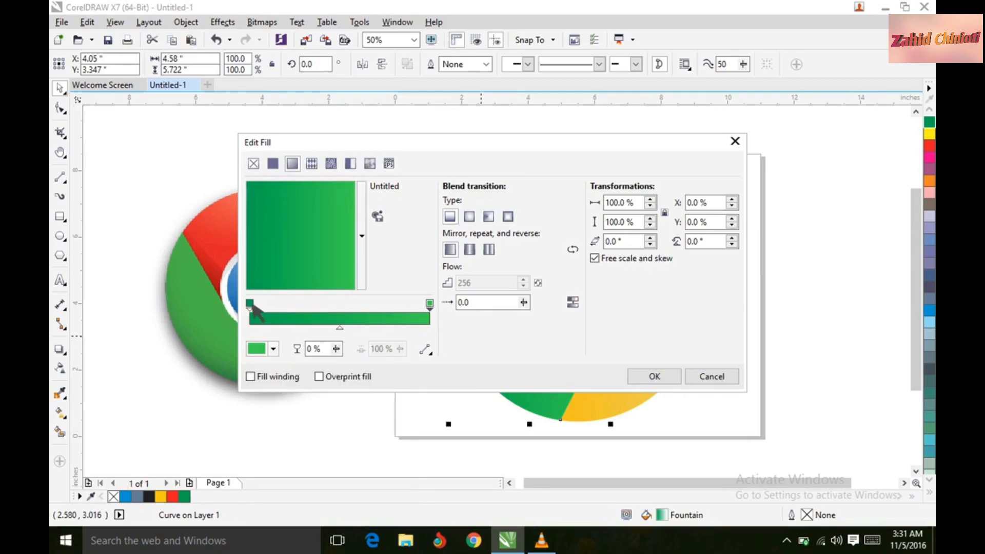
click(250, 303)
click(273, 349)
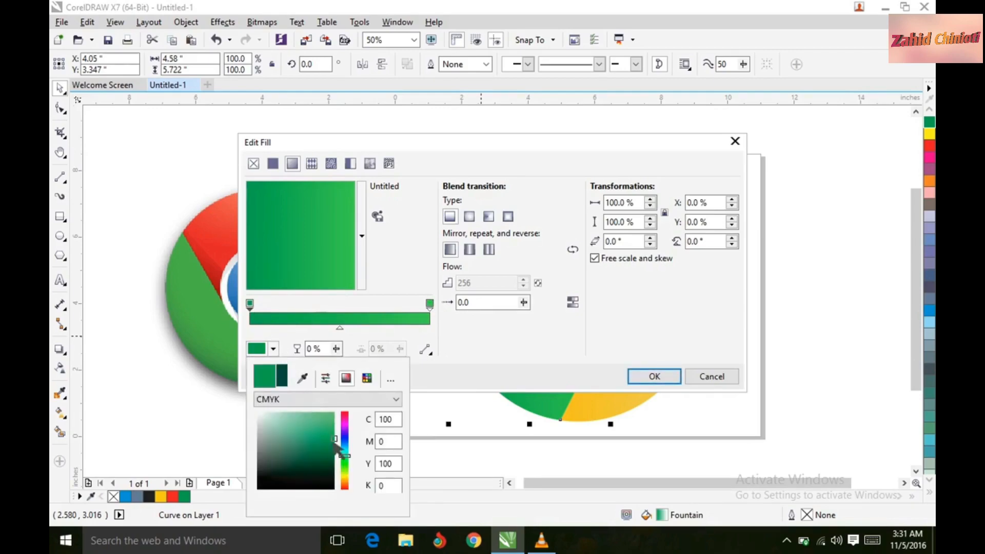
click(319, 425)
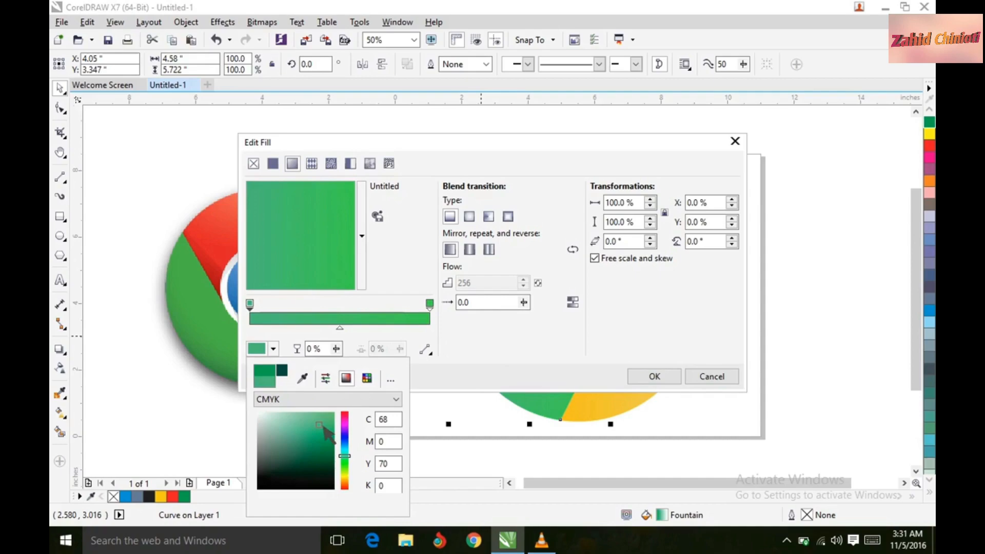
click(327, 429)
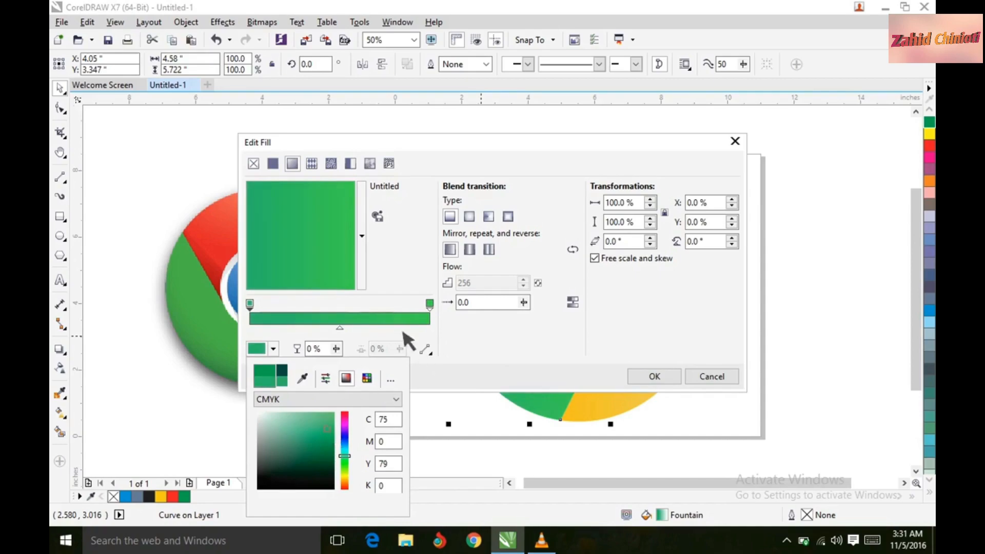
Add a middle color node at 50% in the green gradient, make it light green, and apply the fill
click(341, 322)
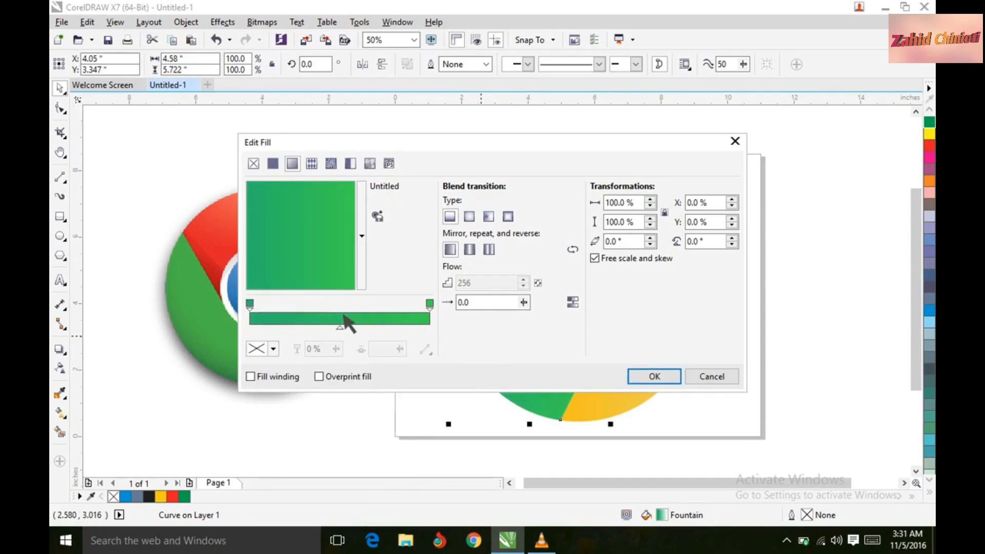
double_click(342, 317)
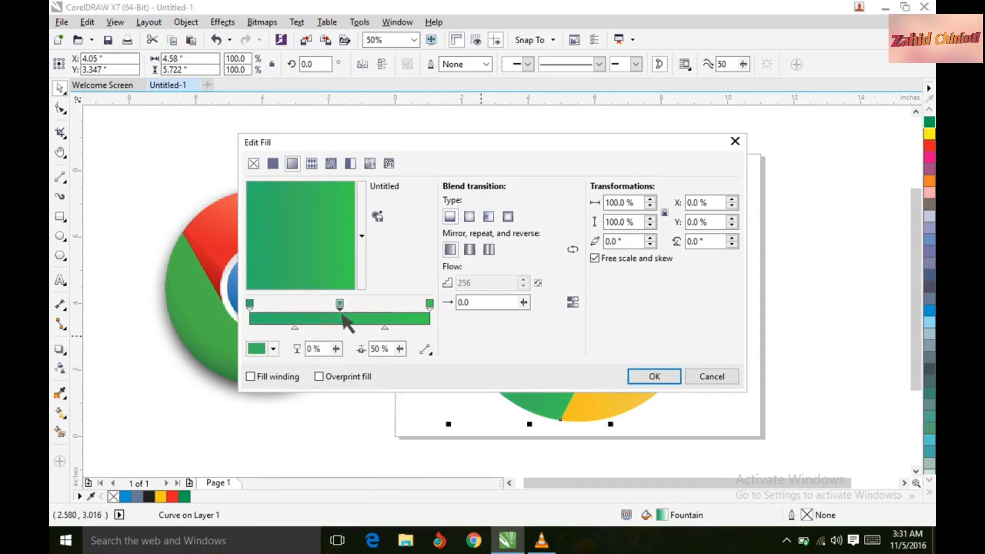
click(280, 352)
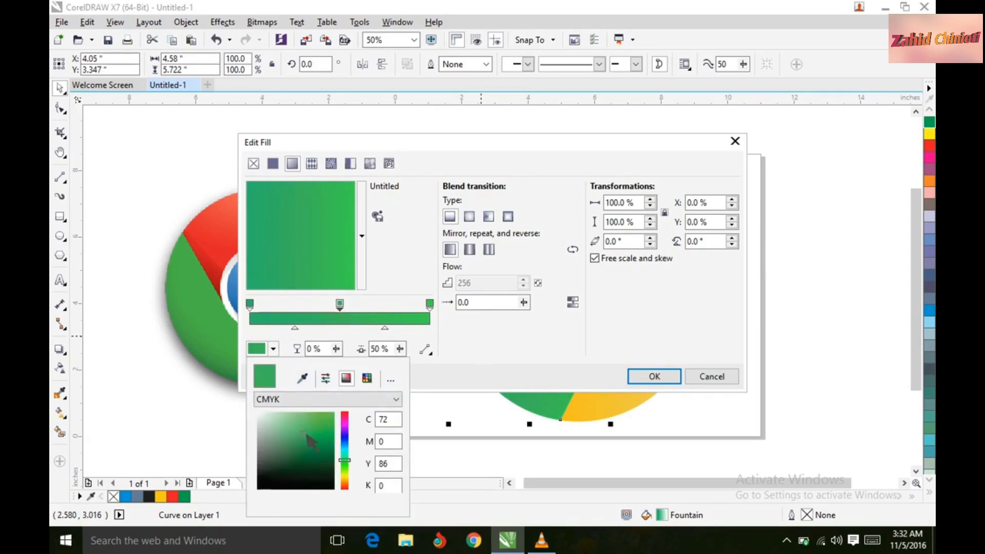
drag(307, 436, 296, 421)
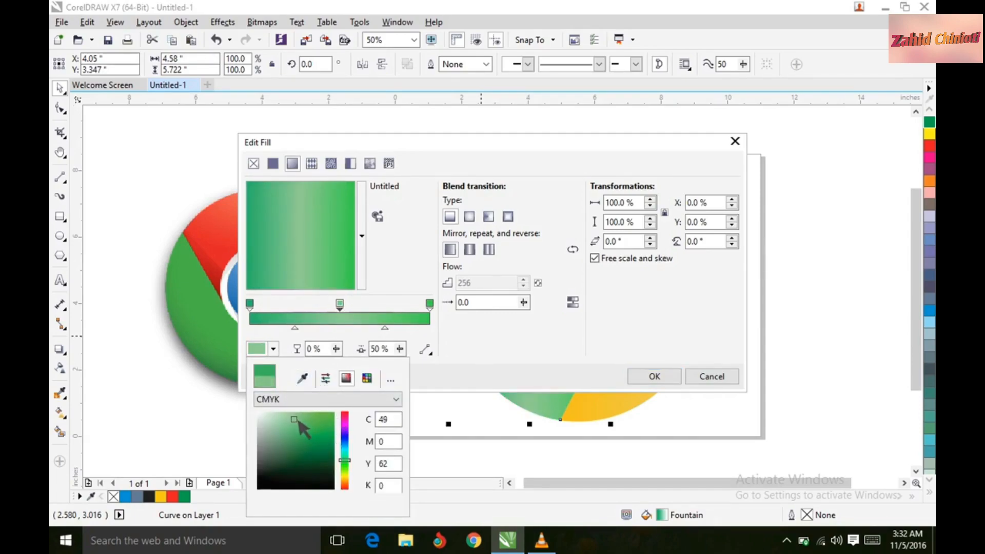
click(651, 382)
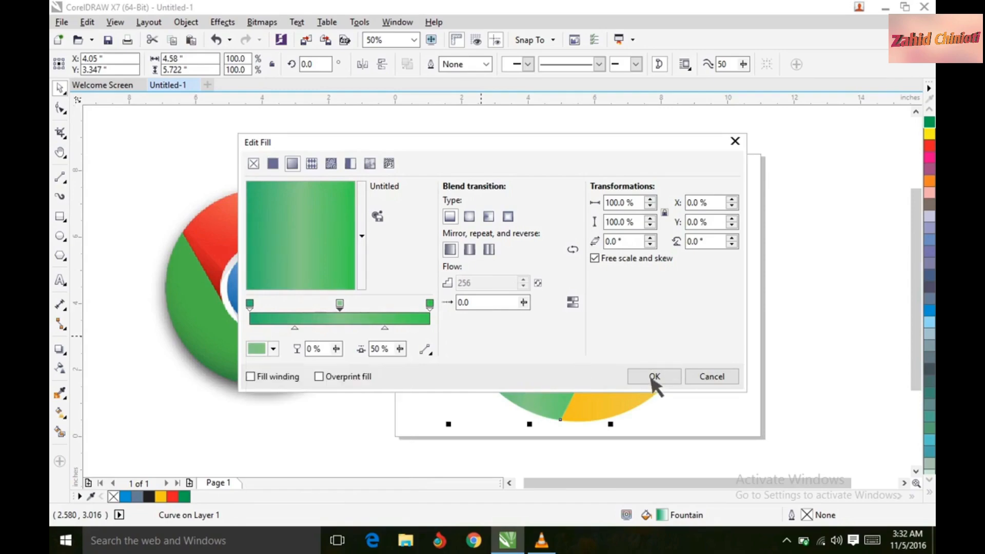
click(658, 378)
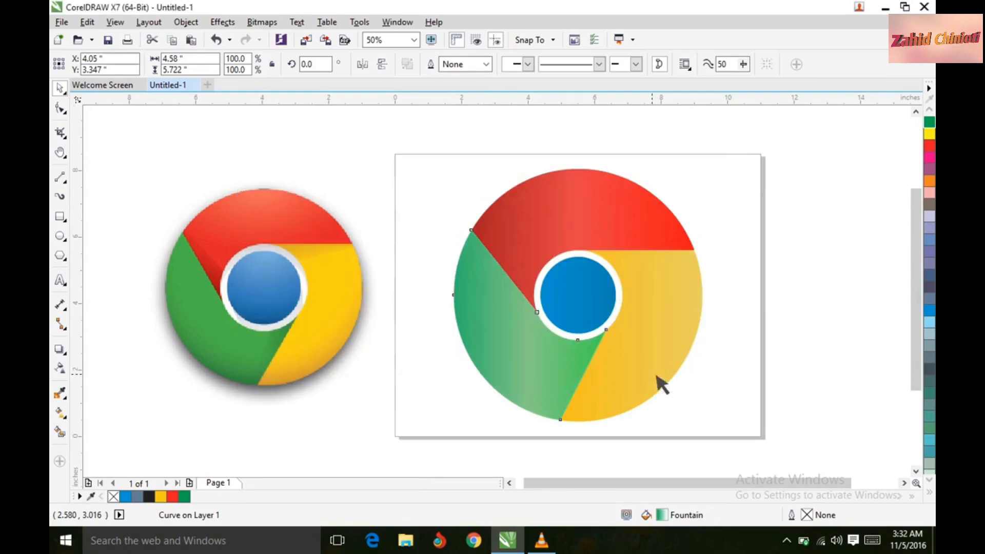
click(754, 234)
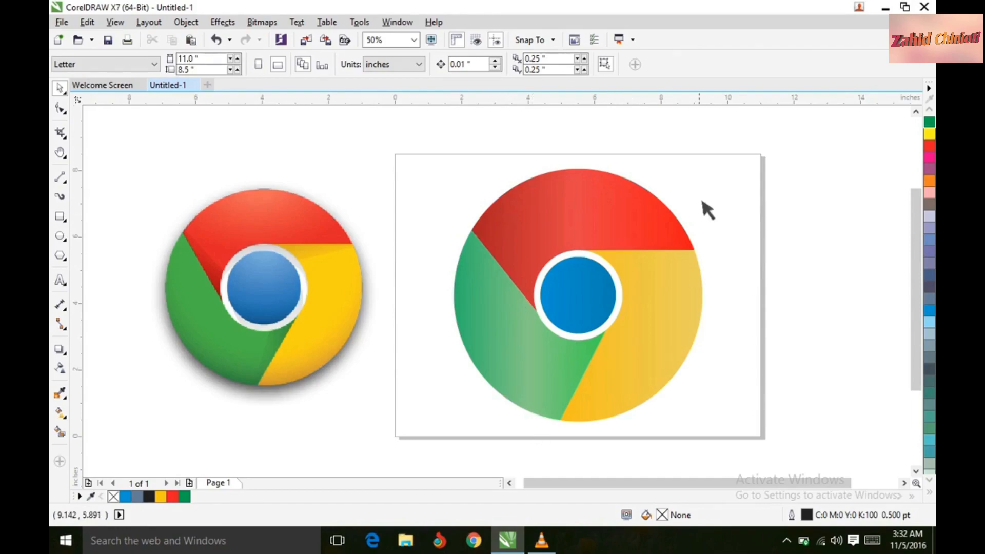